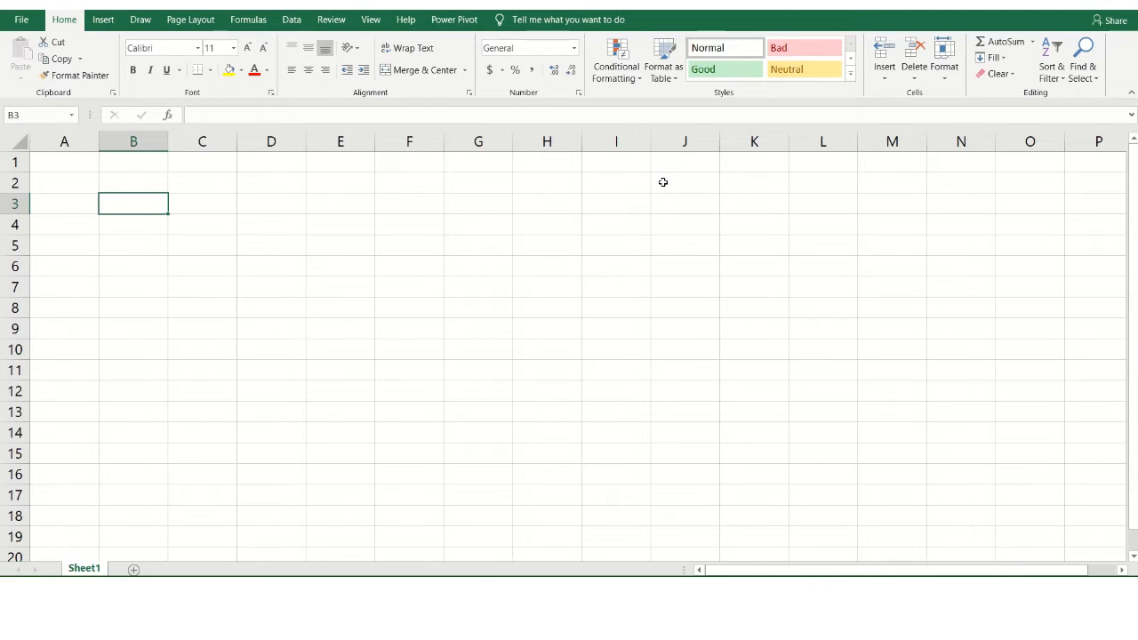
# Enter January in cell B3 and reselect that cell as the start of a series.
pyautogui.write('January')
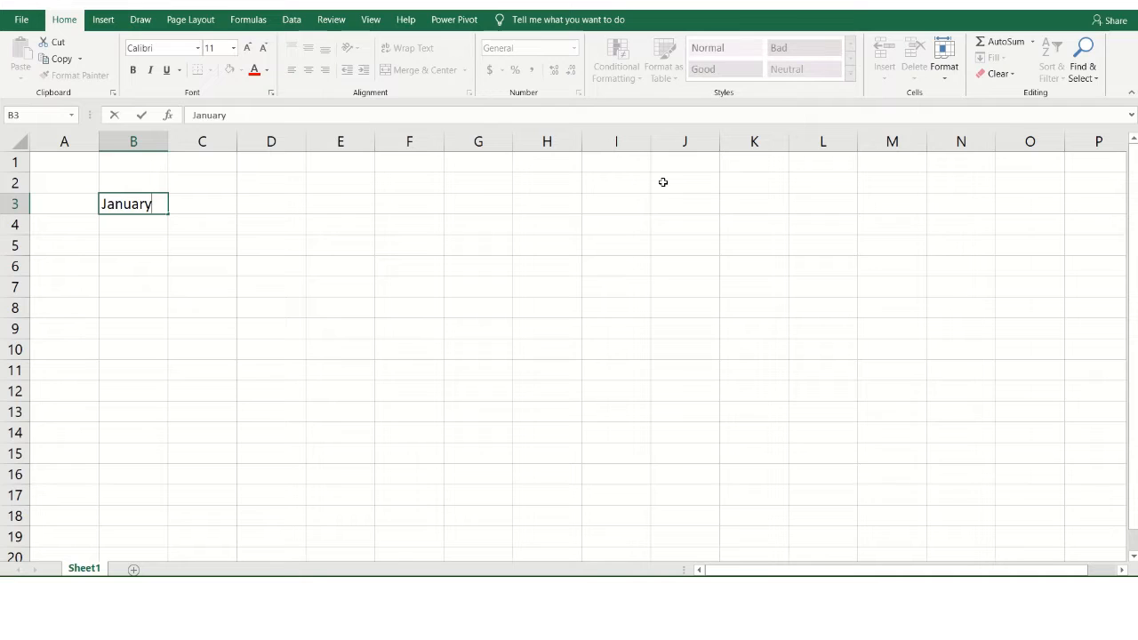
pyautogui.press('Return')
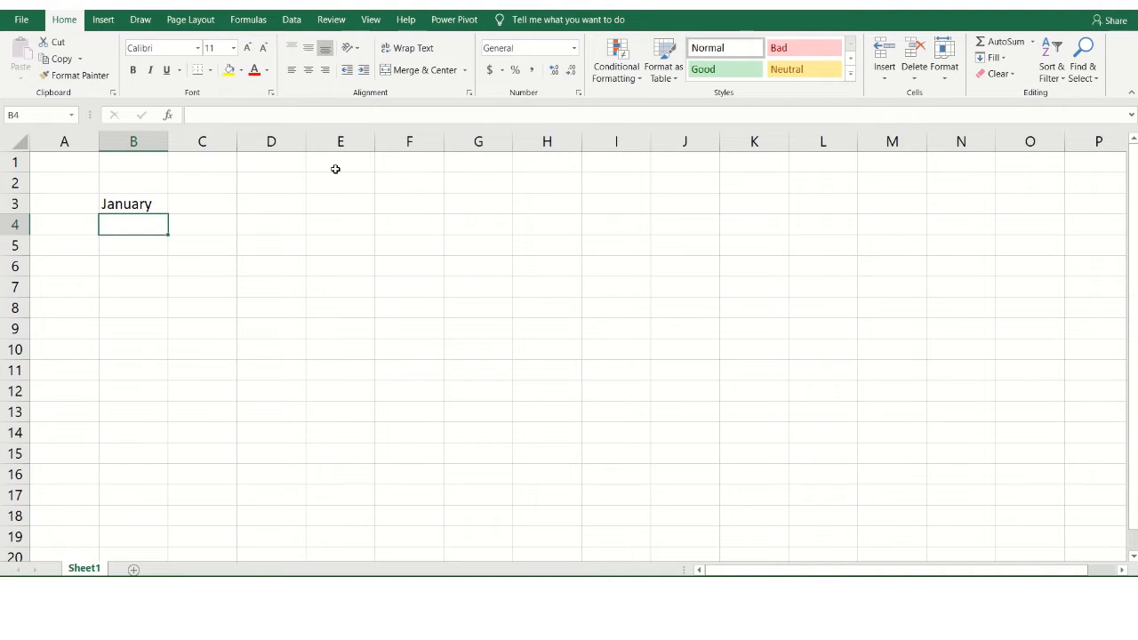
pyautogui.press('Up')
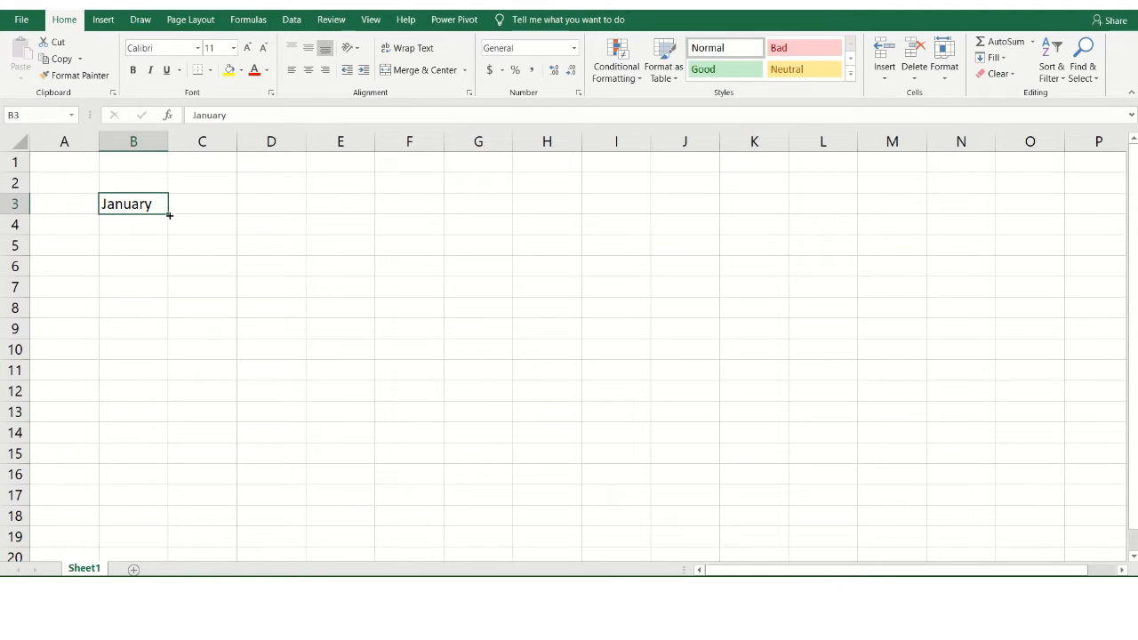
# Autofill the months from January in B3 down to B14, and clear the filled cells B4:B14 again.
pyautogui.moveTo(169, 215); pyautogui.dragTo(161, 436)
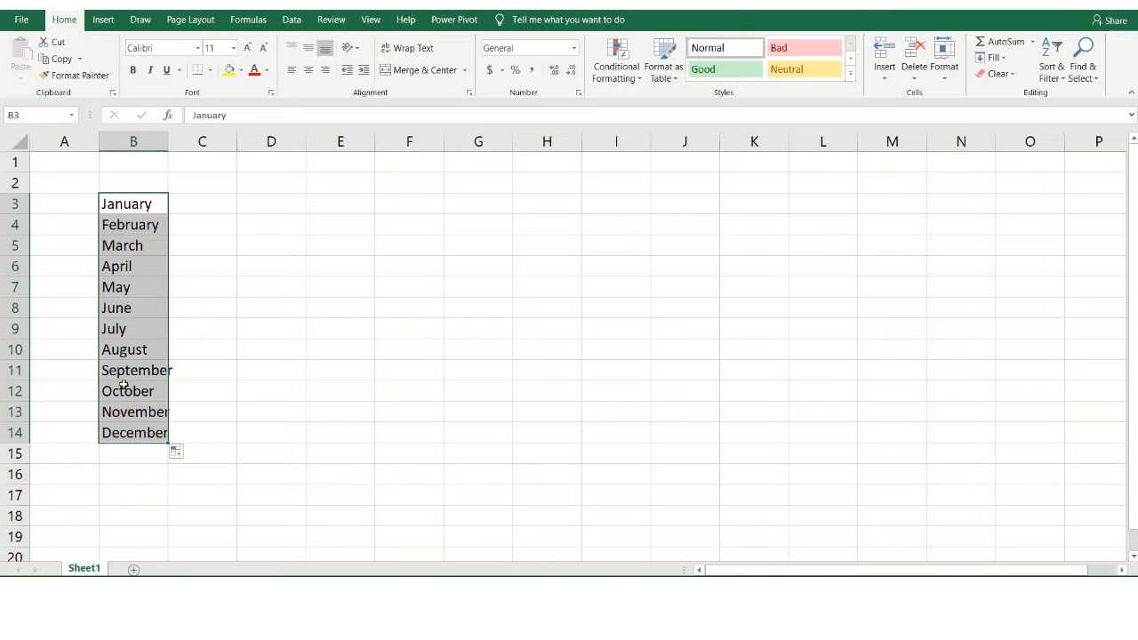
pyautogui.click(121, 201)
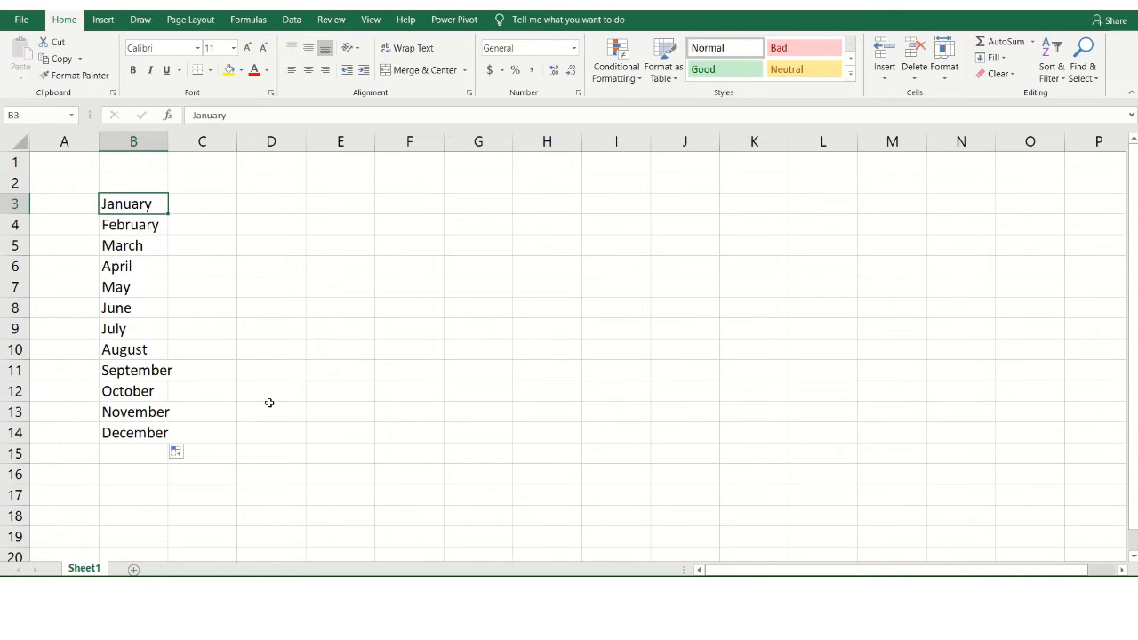
pyautogui.click(135, 227)
pyautogui.moveTo(132, 266); pyautogui.dragTo(138, 434)
pyautogui.press('Delete')
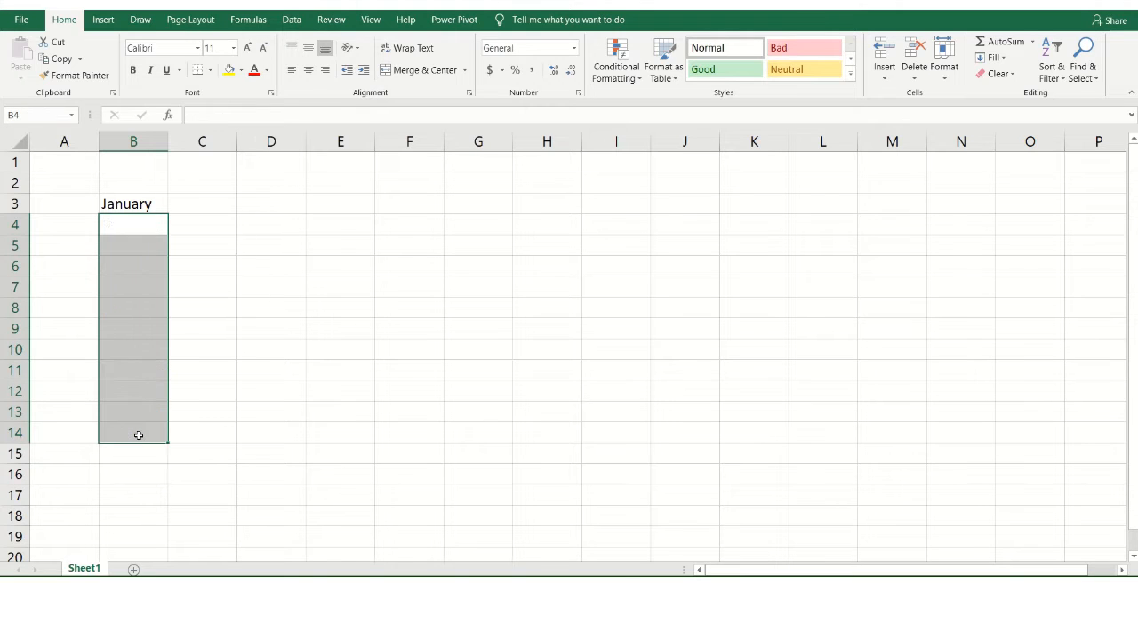
# Autofill the months across row 3 from B3 to H3, and clear the filled cells C3:H3 again.
pyautogui.click(122, 210)
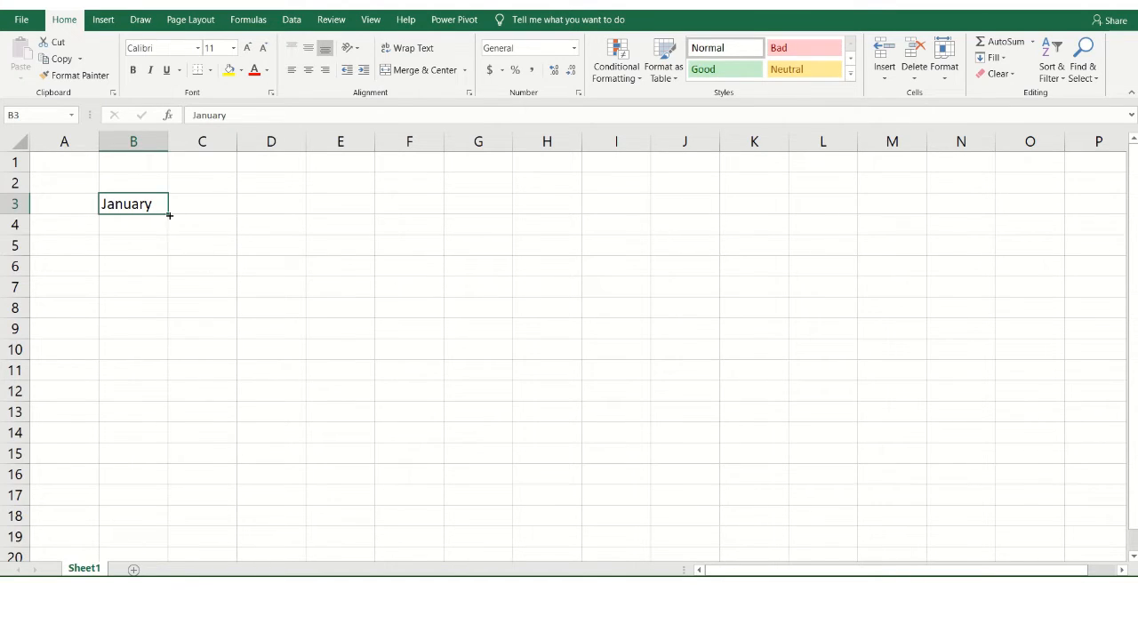
pyautogui.moveTo(169, 215); pyautogui.dragTo(569, 219)
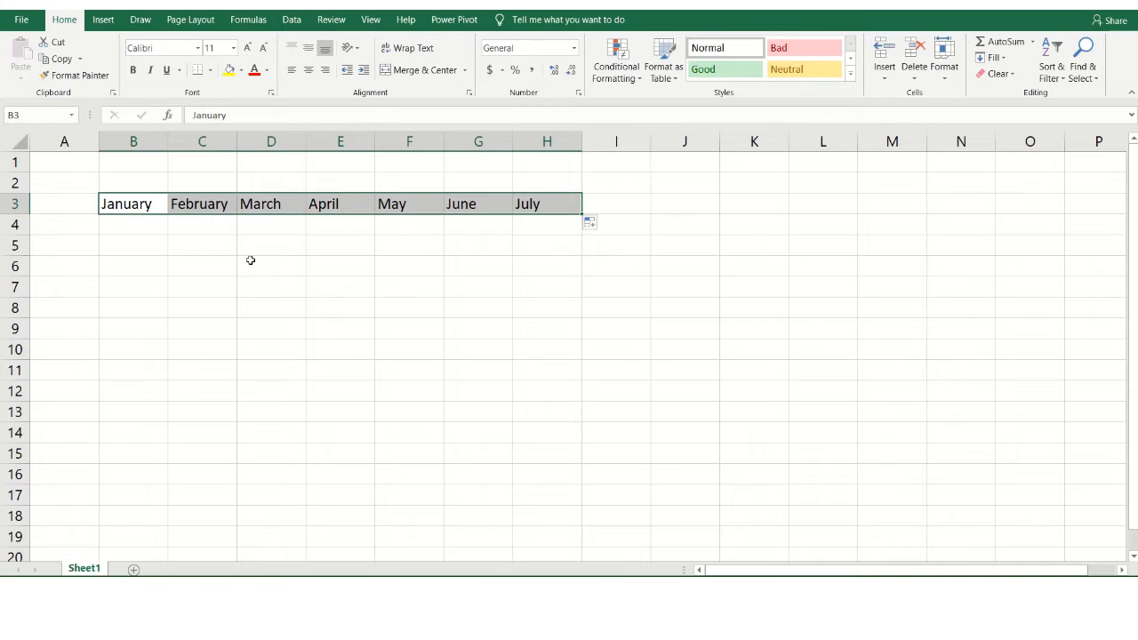
pyautogui.moveTo(211, 203); pyautogui.dragTo(575, 203)
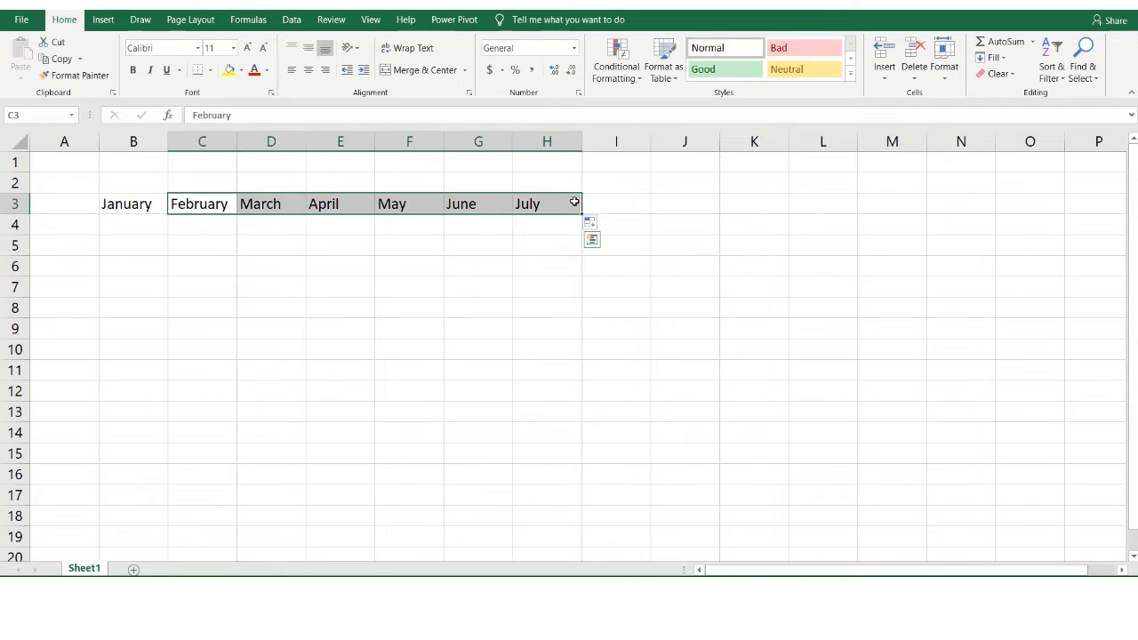
pyautogui.press('Delete')
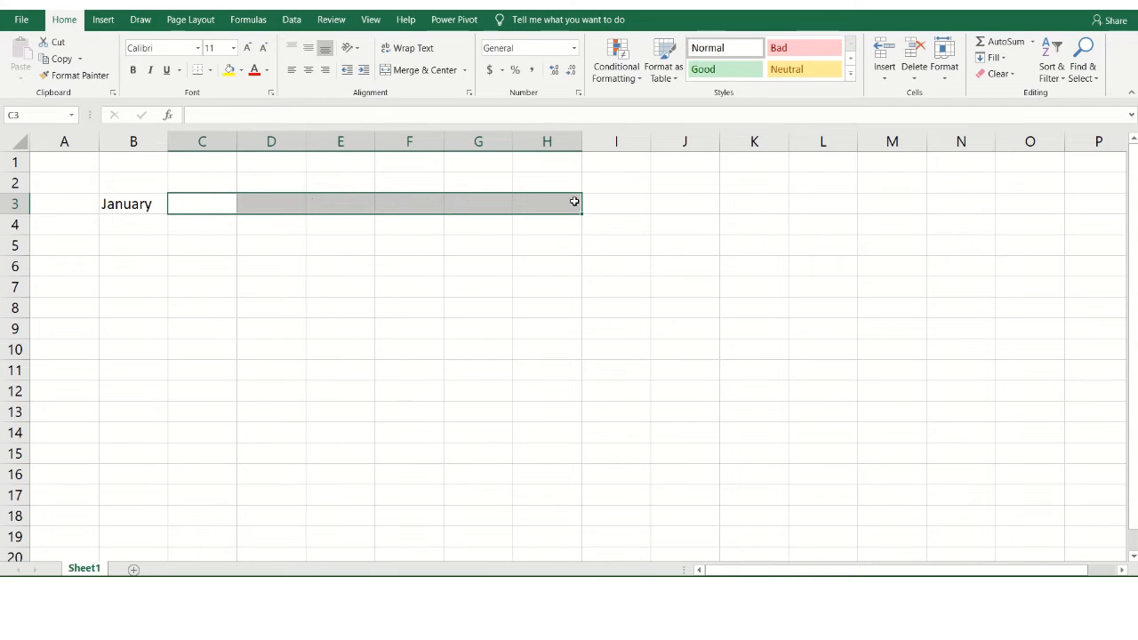
# Autofill the full month names from January in B3 down to December in B14.
pyautogui.click(118, 204)
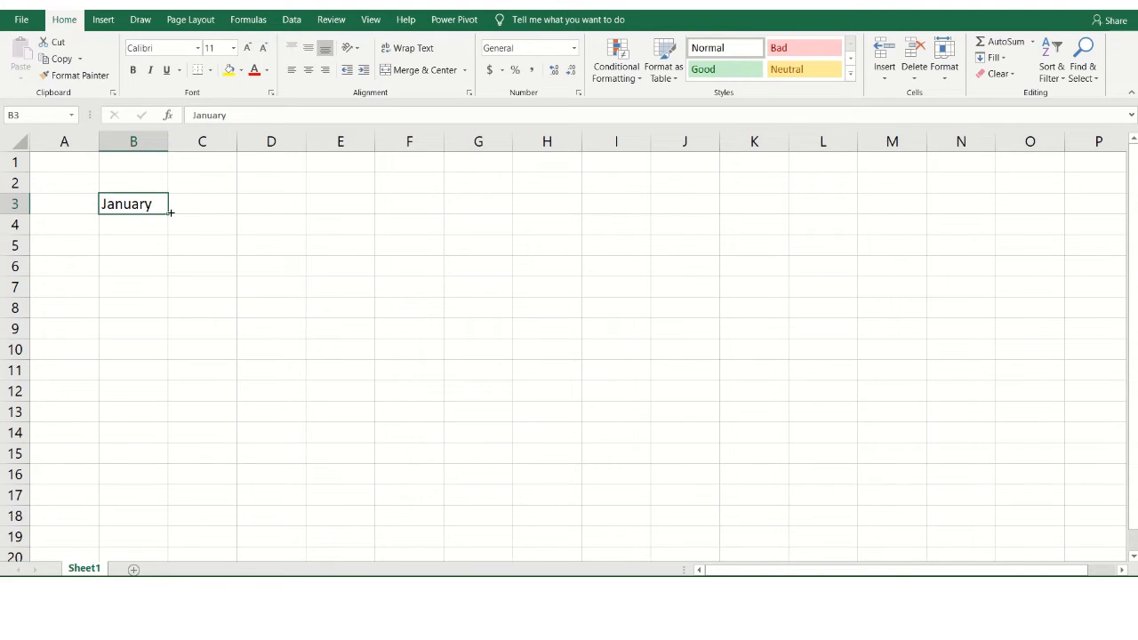
pyautogui.moveTo(169, 212); pyautogui.dragTo(147, 441)
# Enter Jan in C3 and autofill the abbreviated months down to Dec in C14.
pyautogui.click(215, 202)
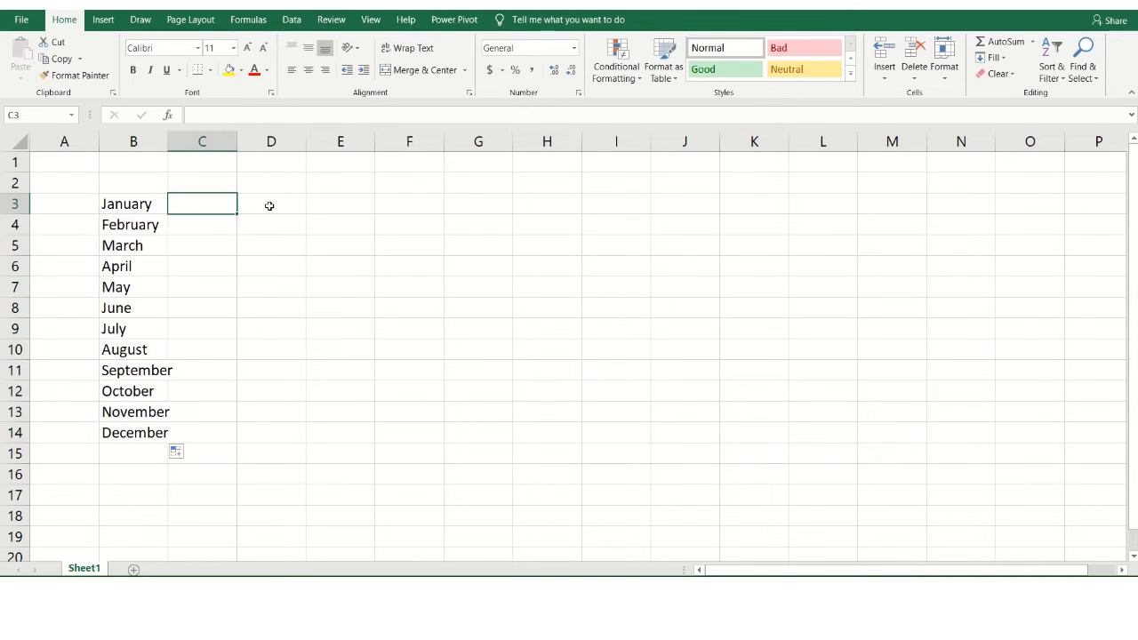
pyautogui.write('Jan')
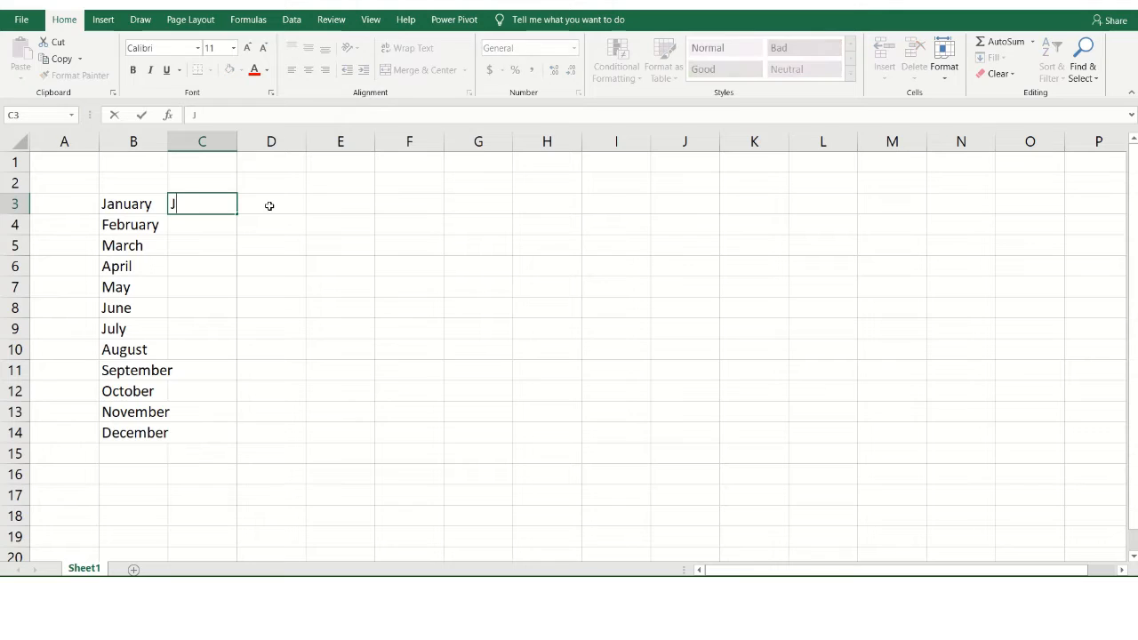
pyautogui.press('Return')
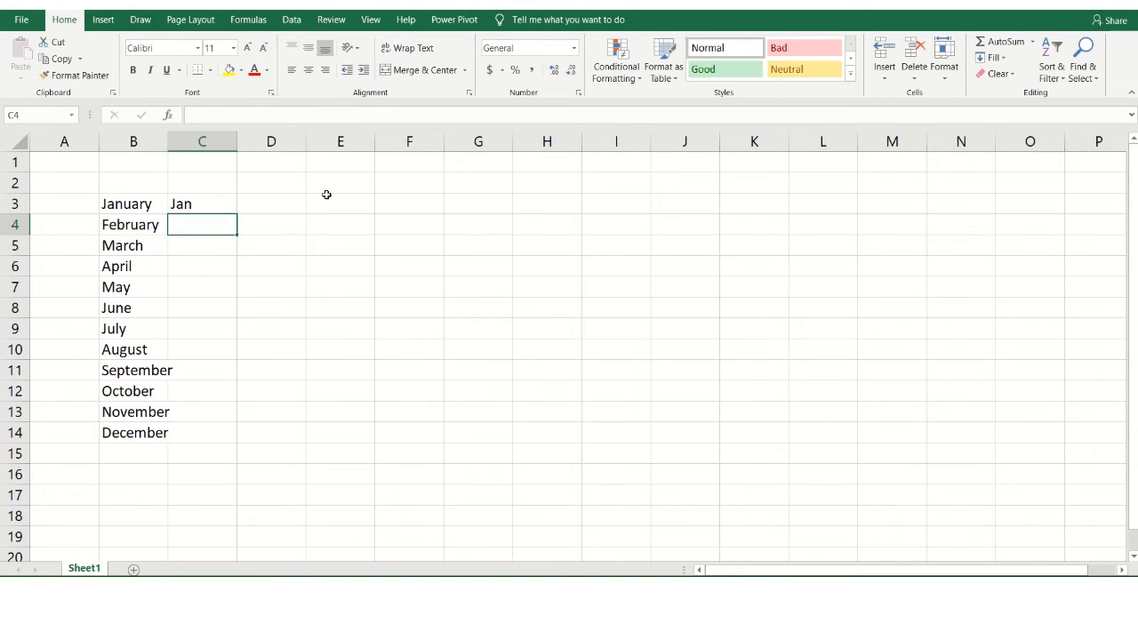
pyautogui.click(214, 202)
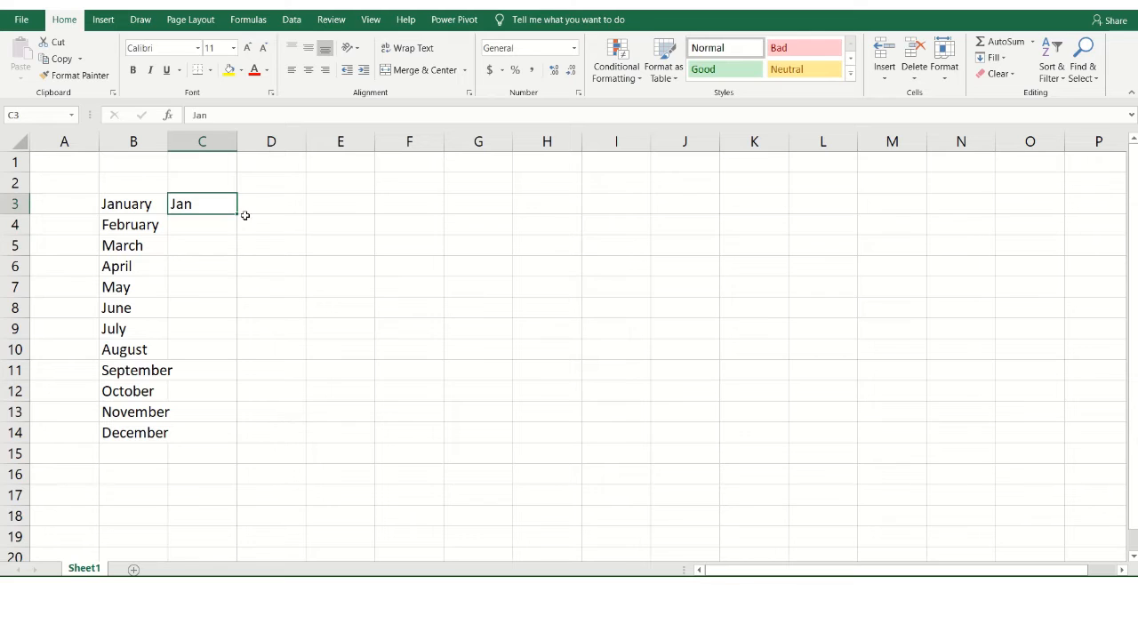
pyautogui.moveTo(236, 214); pyautogui.dragTo(224, 440)
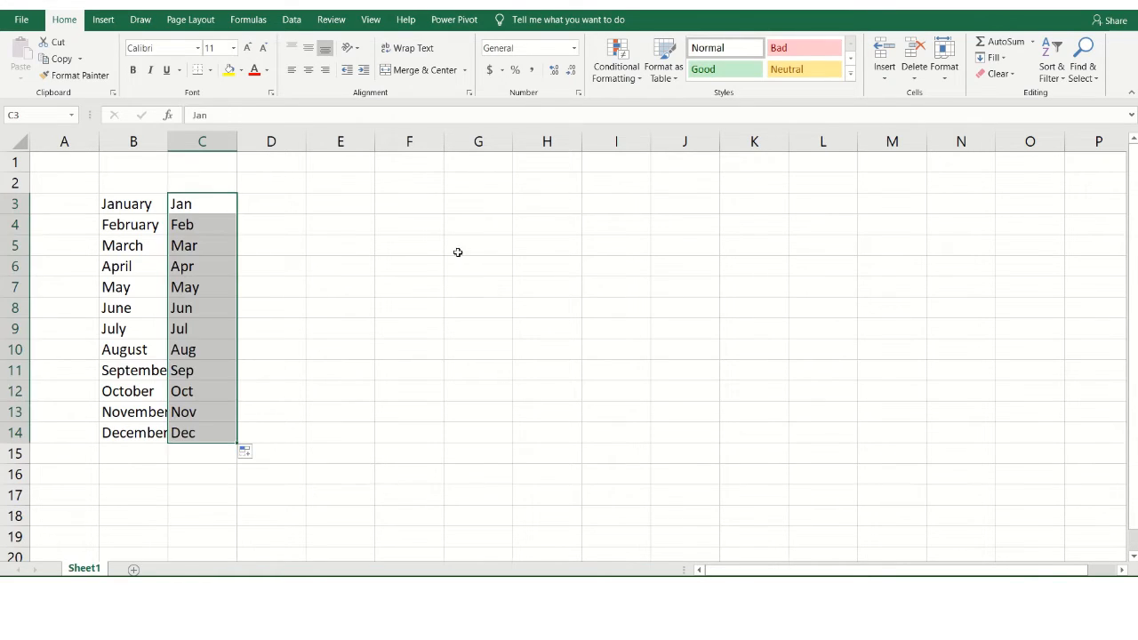
# Enter Monday in D3 and autofill the full weekday names down to D14.
pyautogui.click(287, 205)
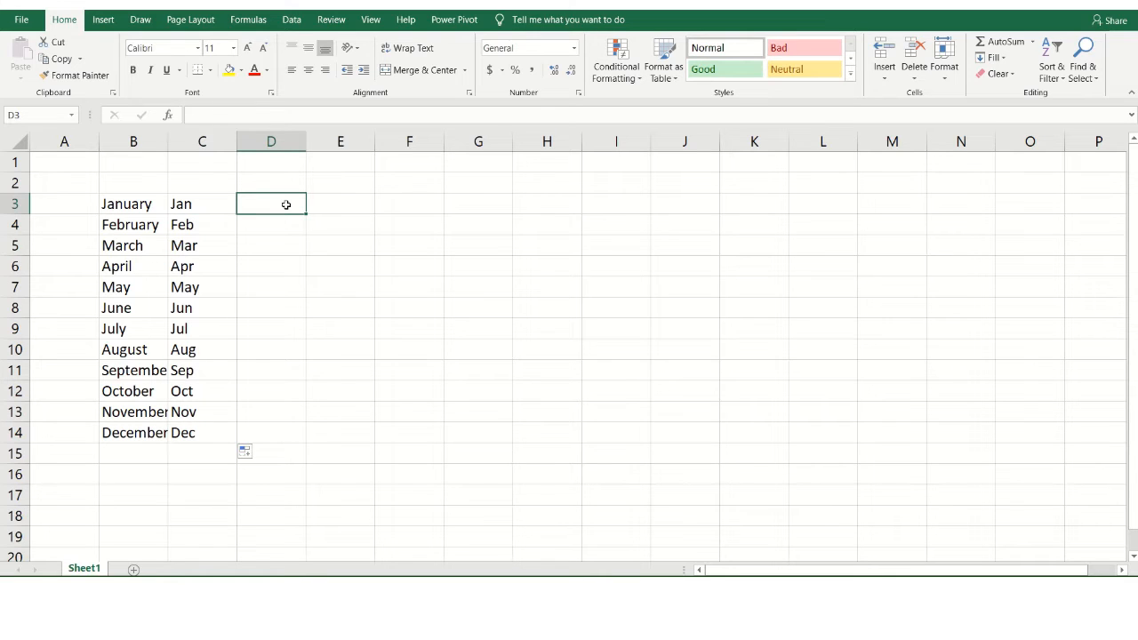
pyautogui.write('Monday')
pyautogui.press('Return')
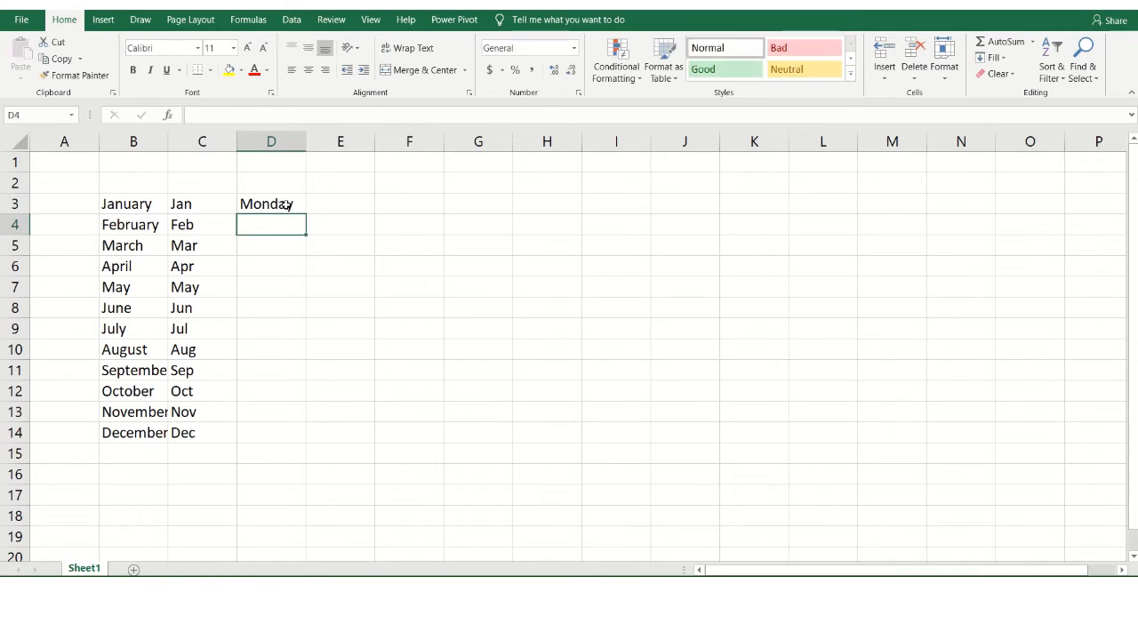
pyautogui.click(274, 205)
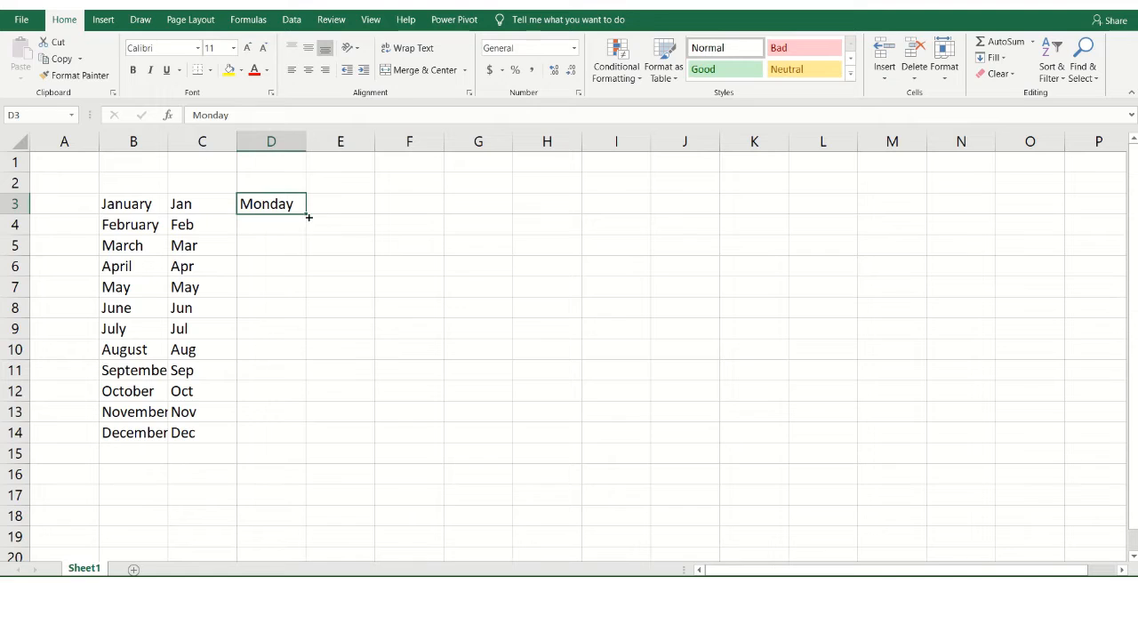
pyautogui.moveTo(305, 214); pyautogui.dragTo(308, 440)
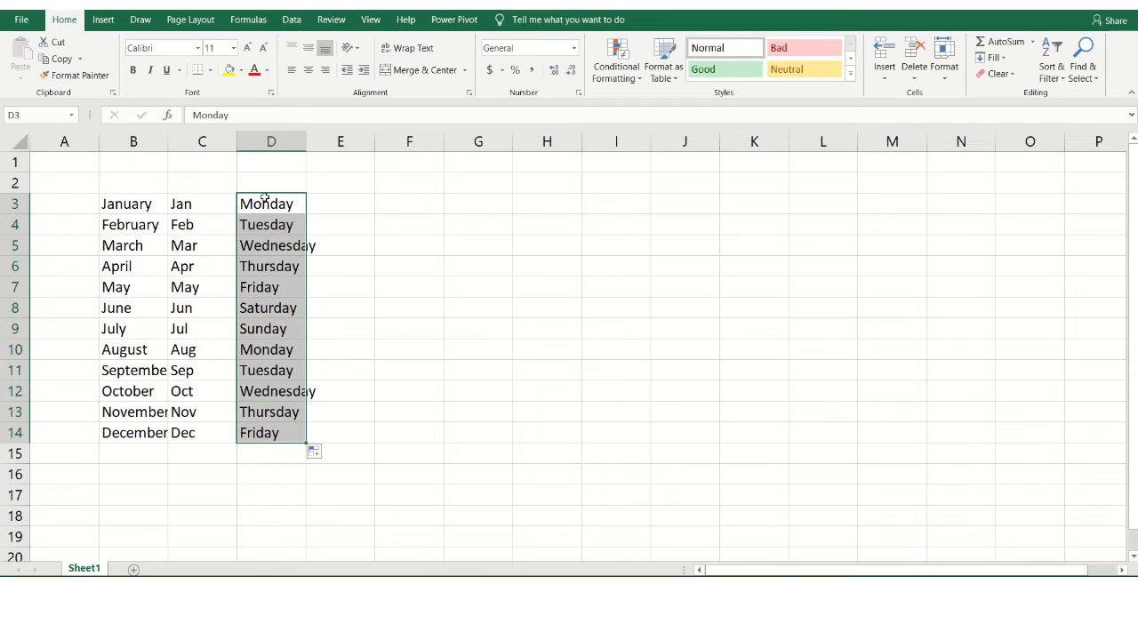
pyautogui.click(268, 329)
pyautogui.click(260, 349)
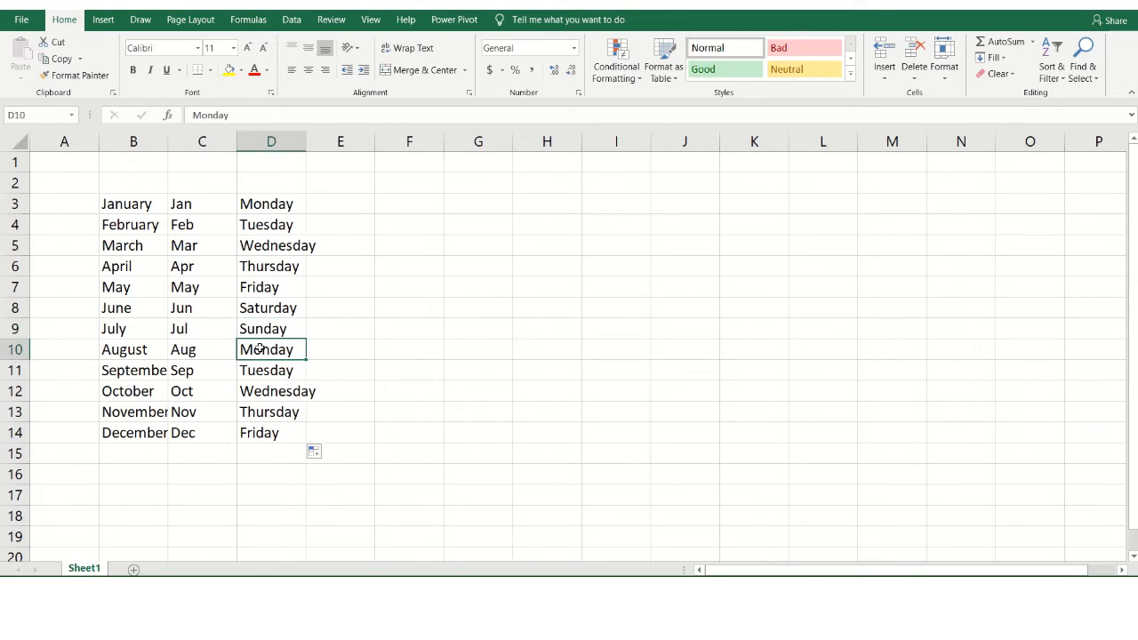
# Enter Mon in E3 and autofill the abbreviated weekdays down to E14.
pyautogui.click(360, 203)
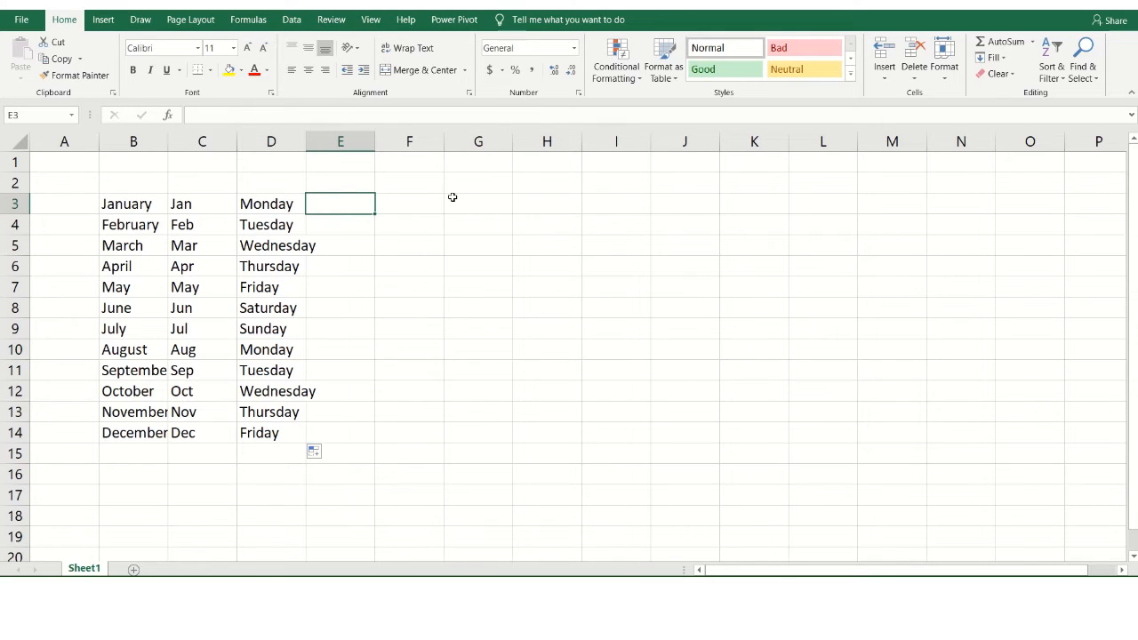
pyautogui.write('Mon')
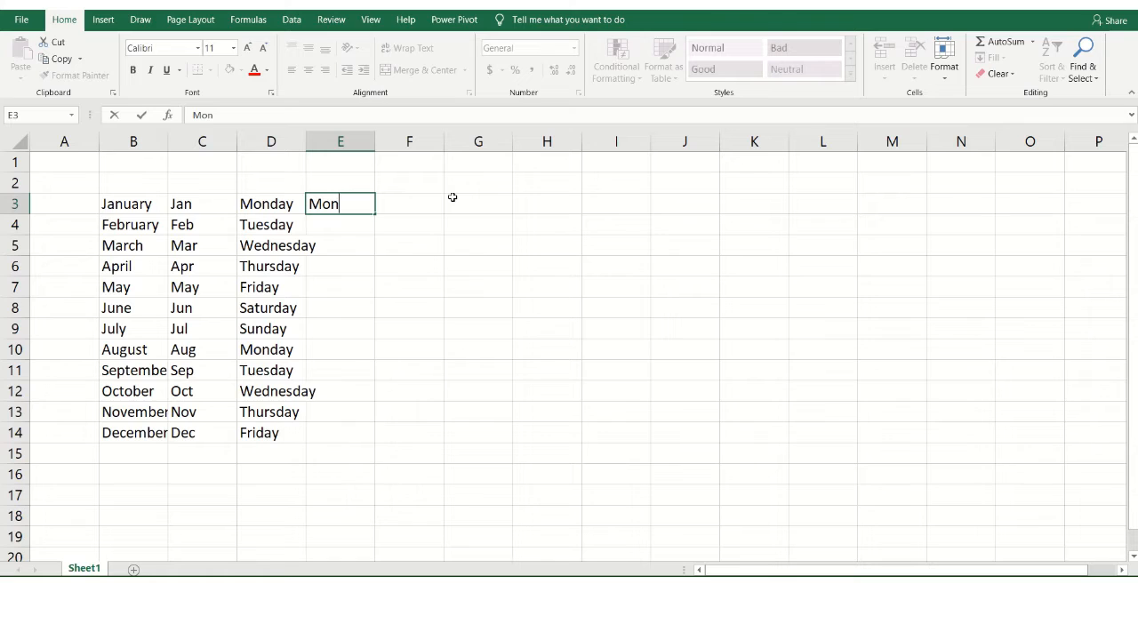
pyautogui.press('Return')
pyautogui.click(360, 205)
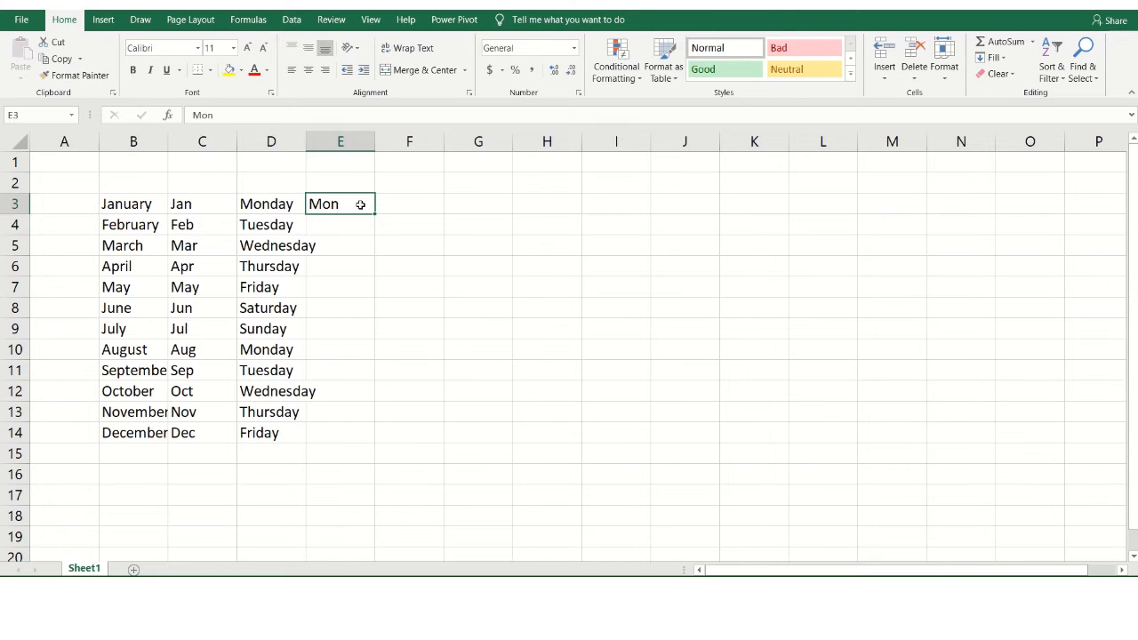
pyautogui.moveTo(374, 216); pyautogui.dragTo(372, 445)
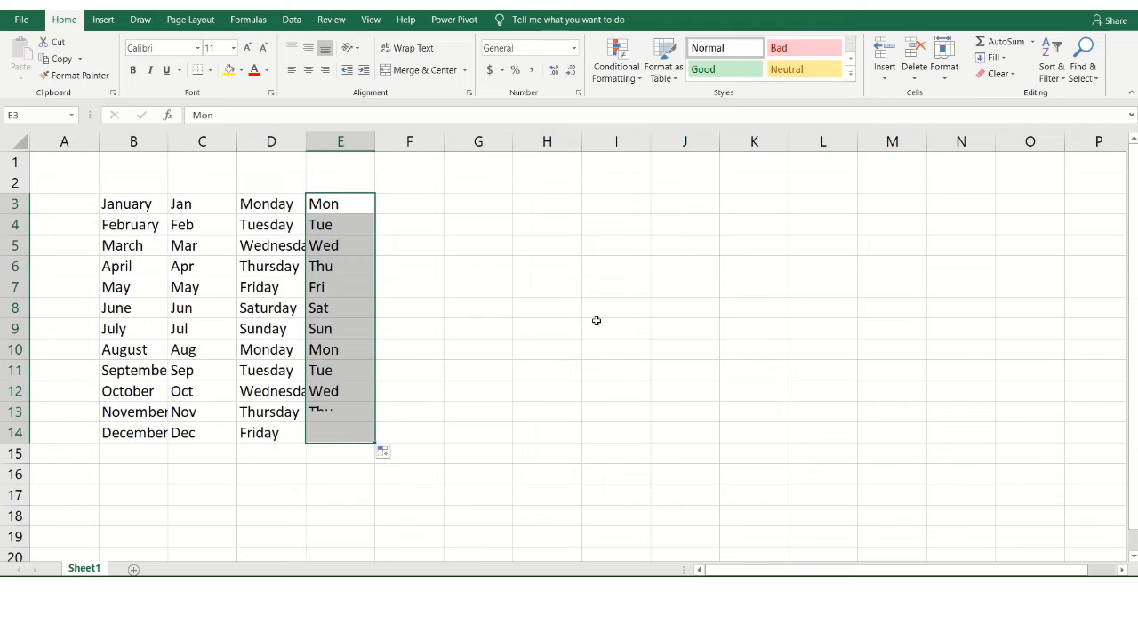
# Enter Office 1 in F3 and autofill the numbered office labels down to Office 14 in F16.
pyautogui.click(424, 204)
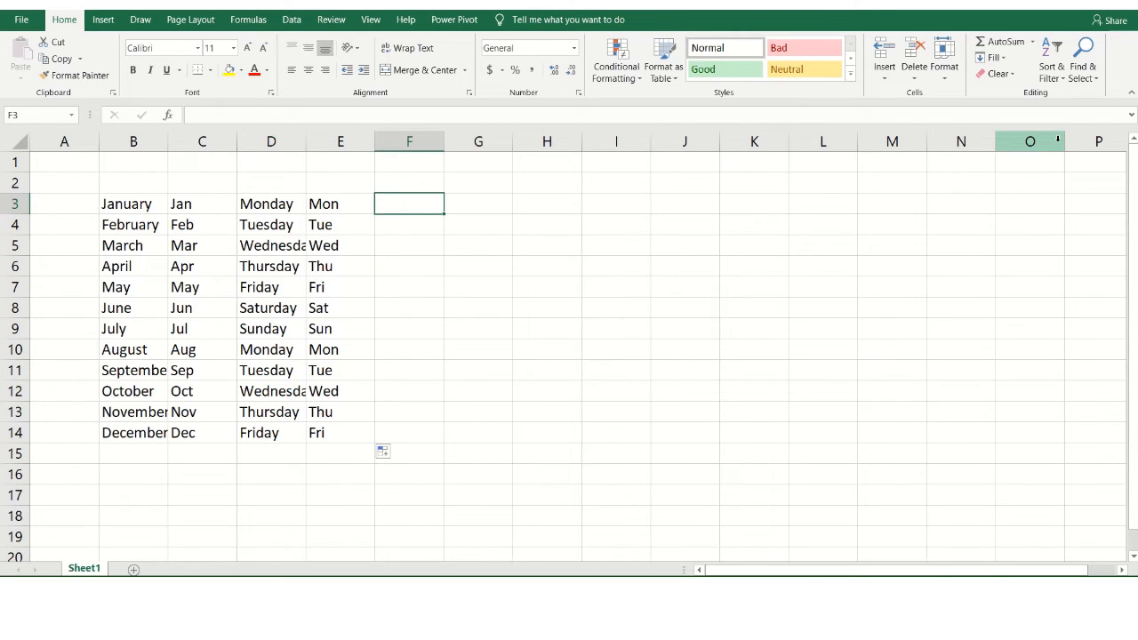
pyautogui.write('Office')
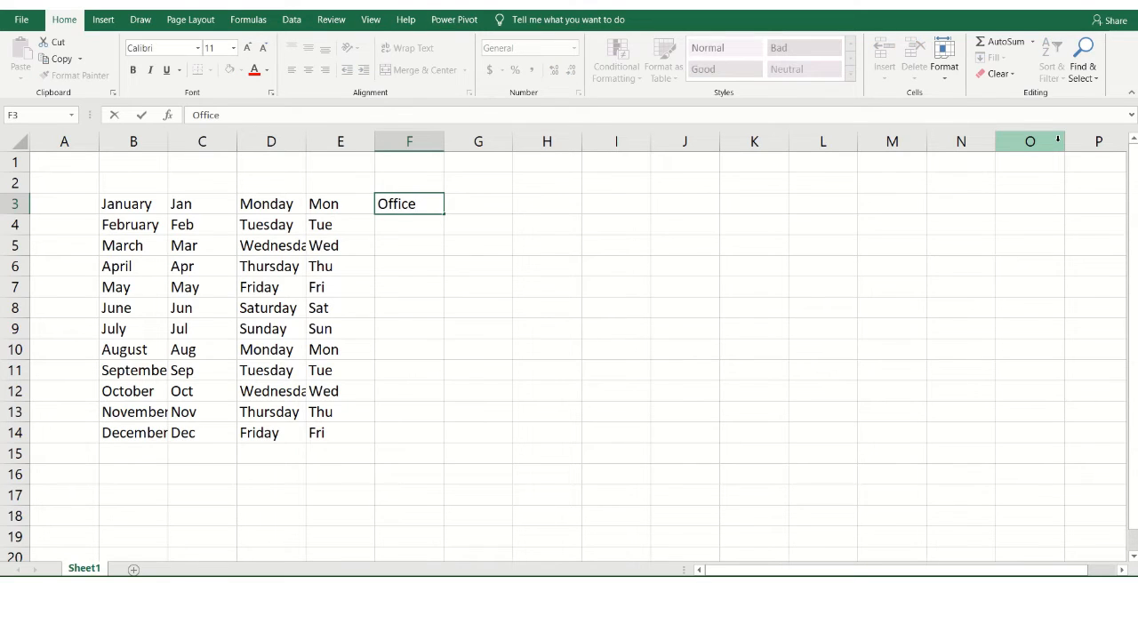
pyautogui.write(' 1')
pyautogui.press('Return')
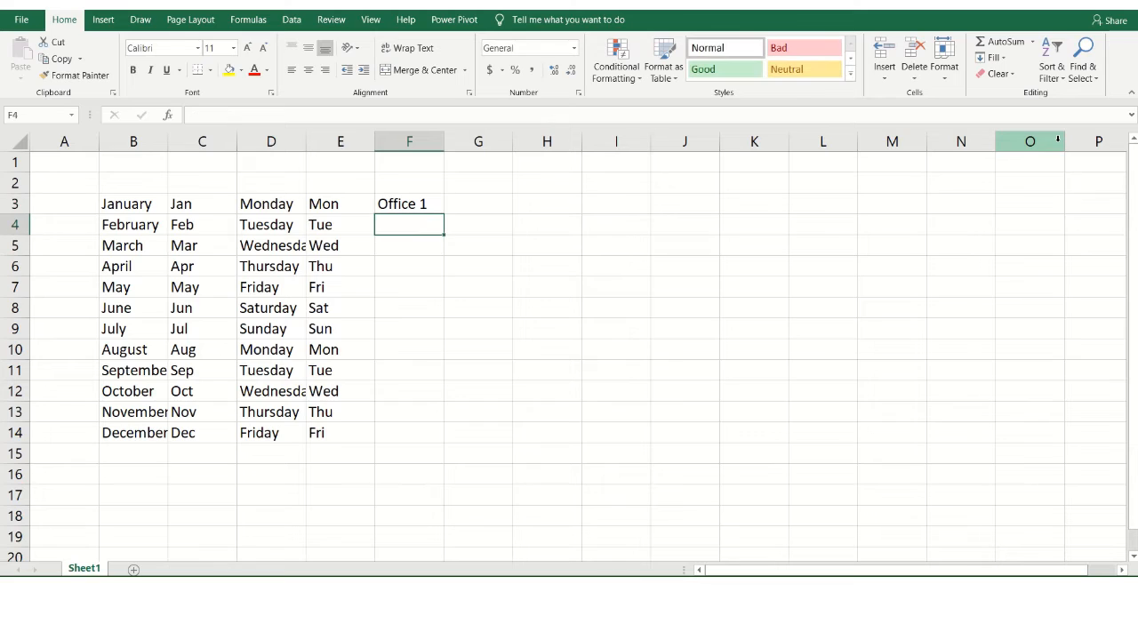
pyautogui.click(407, 205)
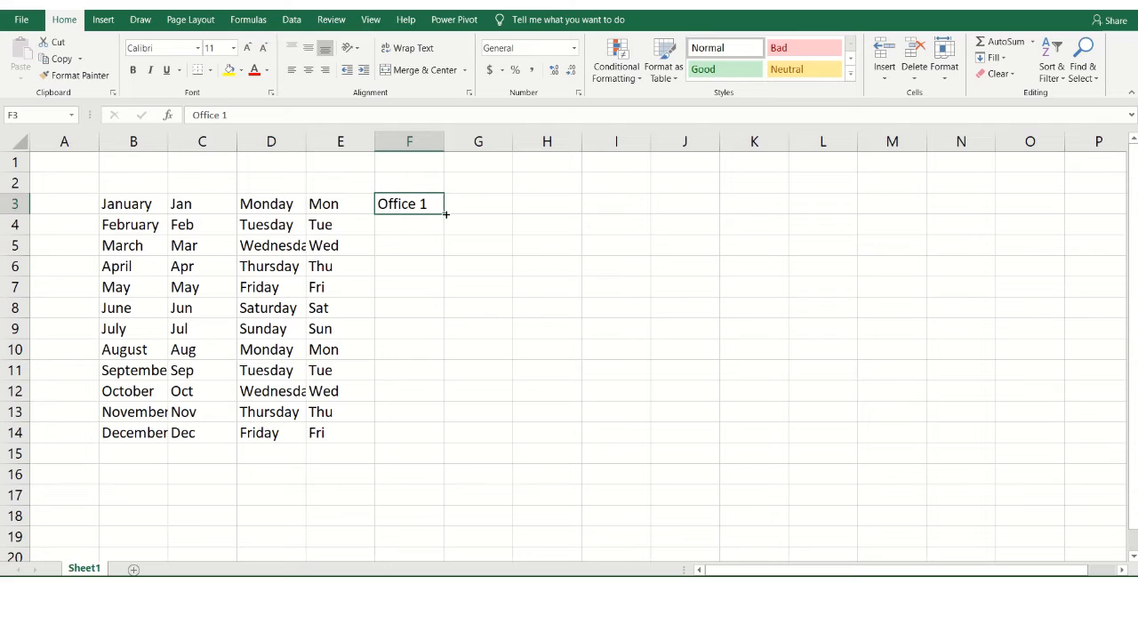
pyautogui.moveTo(445, 214); pyautogui.dragTo(450, 480)
pyautogui.click(397, 229)
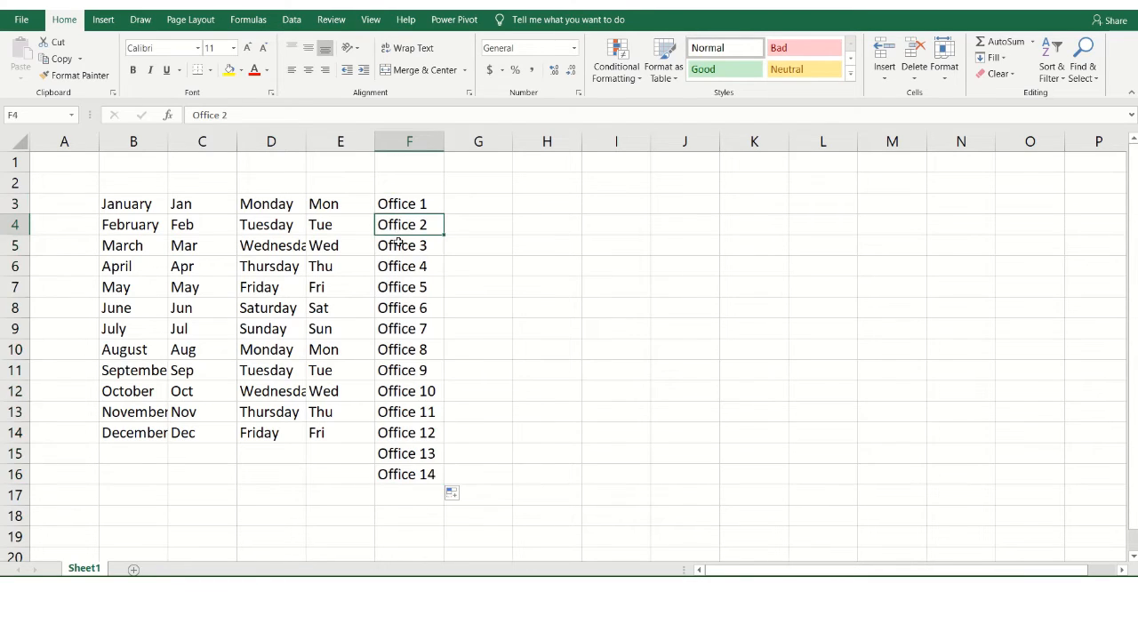
pyautogui.click(405, 247)
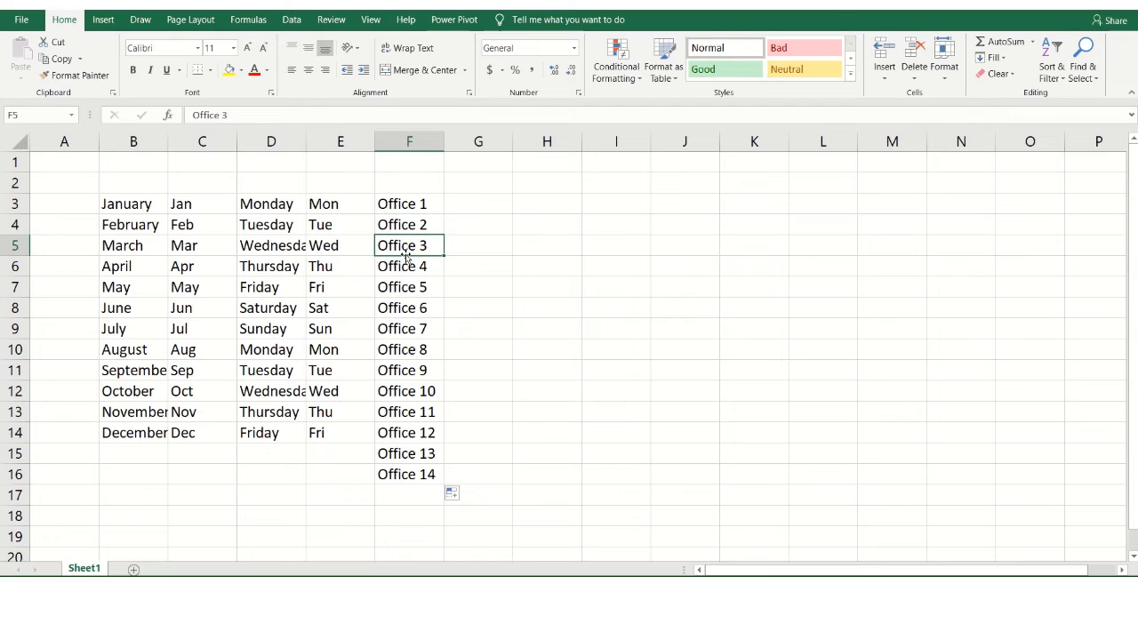
pyautogui.click(402, 474)
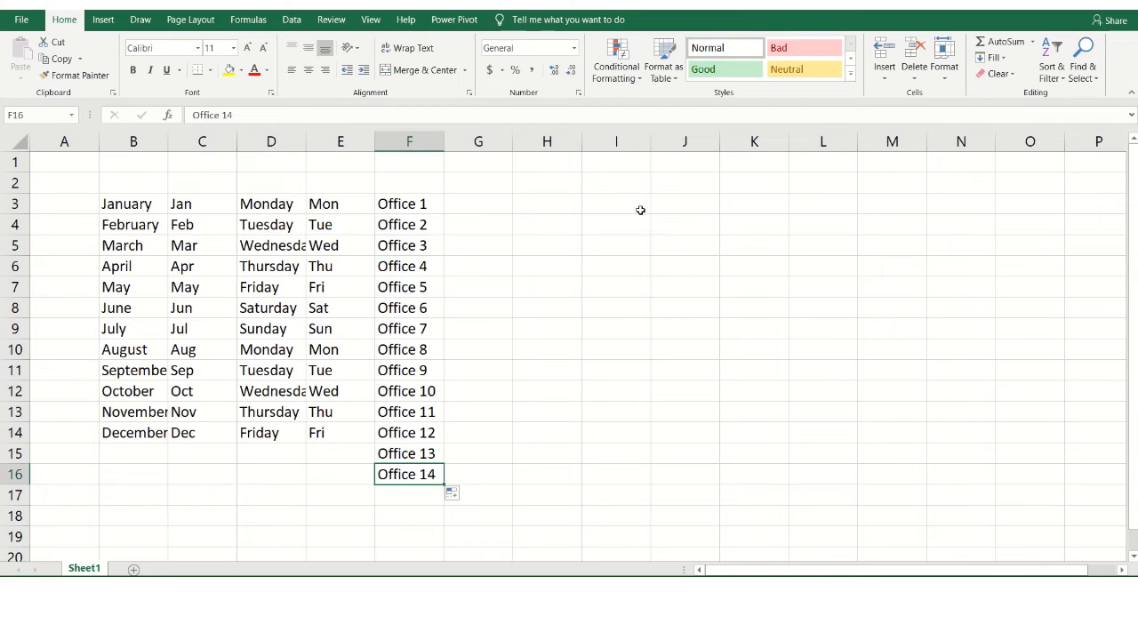
pyautogui.moveTo(403, 201); pyautogui.dragTo(426, 467)
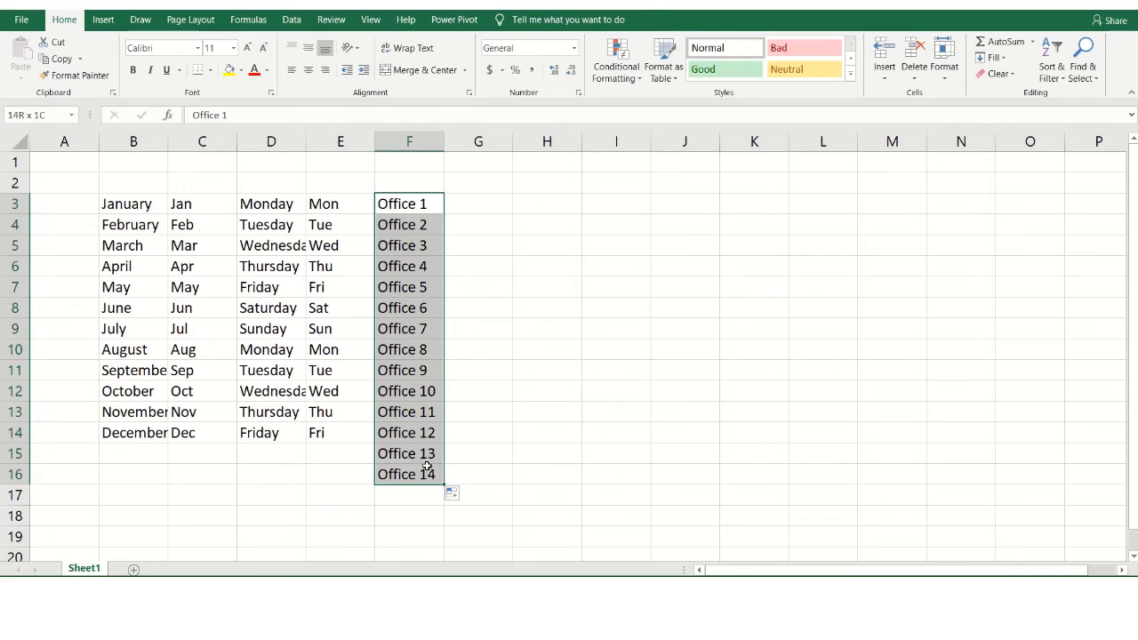
# Enter Quarter 1 in G3 and autofill the repeating quarter labels down to G16.
pyautogui.click(486, 198)
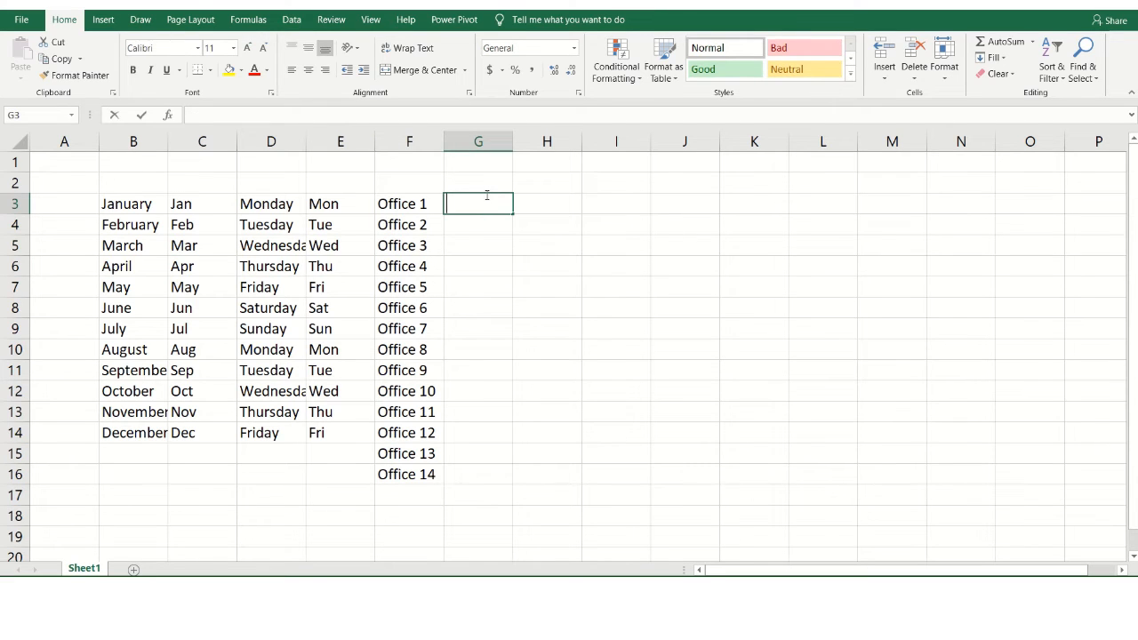
pyautogui.write('Quarter 1')
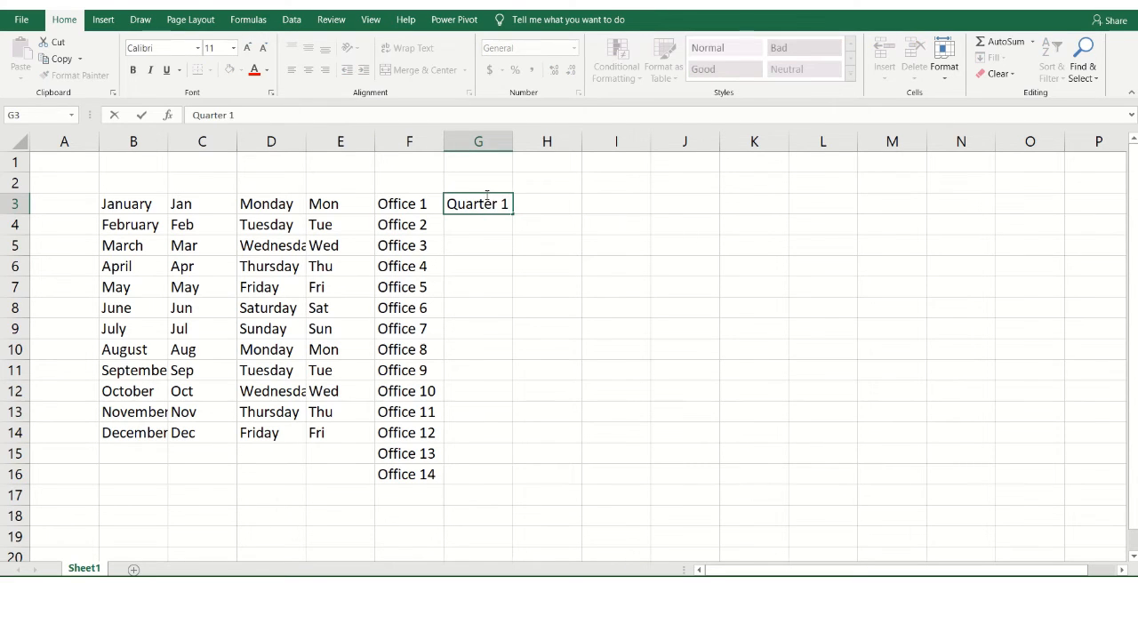
pyautogui.press('Return')
pyautogui.click(500, 199)
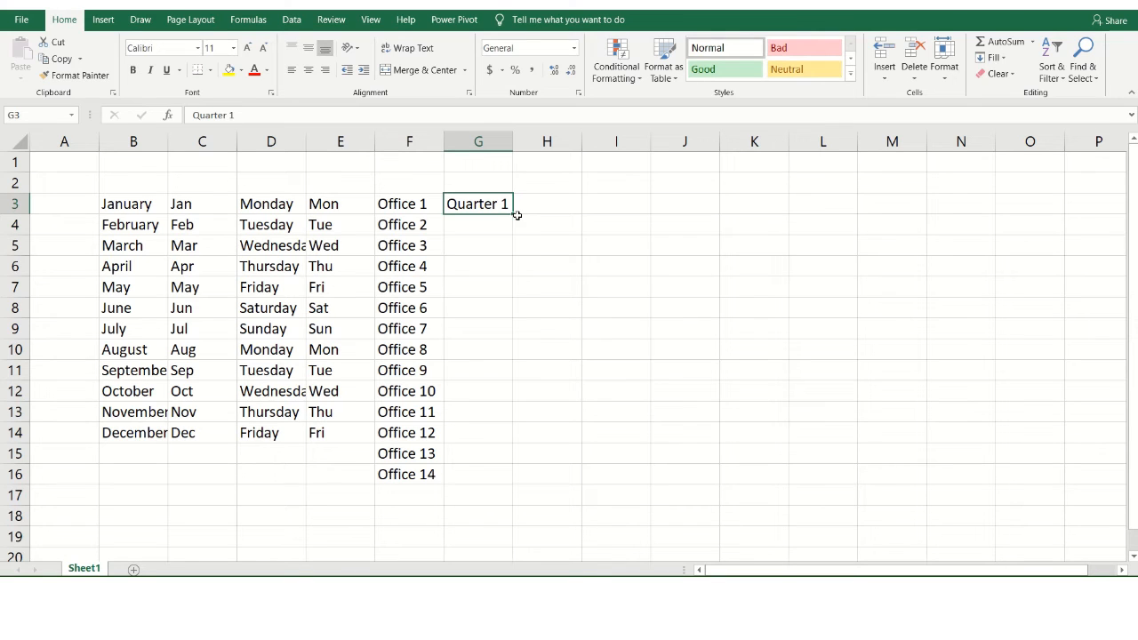
pyautogui.moveTo(511, 223); pyautogui.dragTo(485, 480)
pyautogui.click(488, 245)
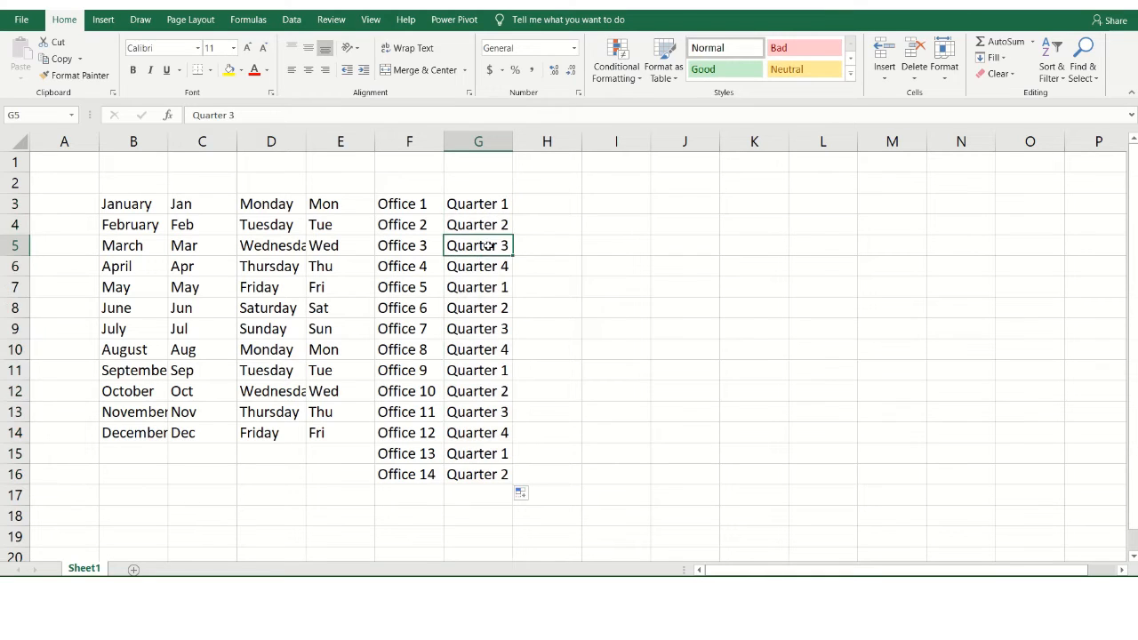
pyautogui.click(482, 263)
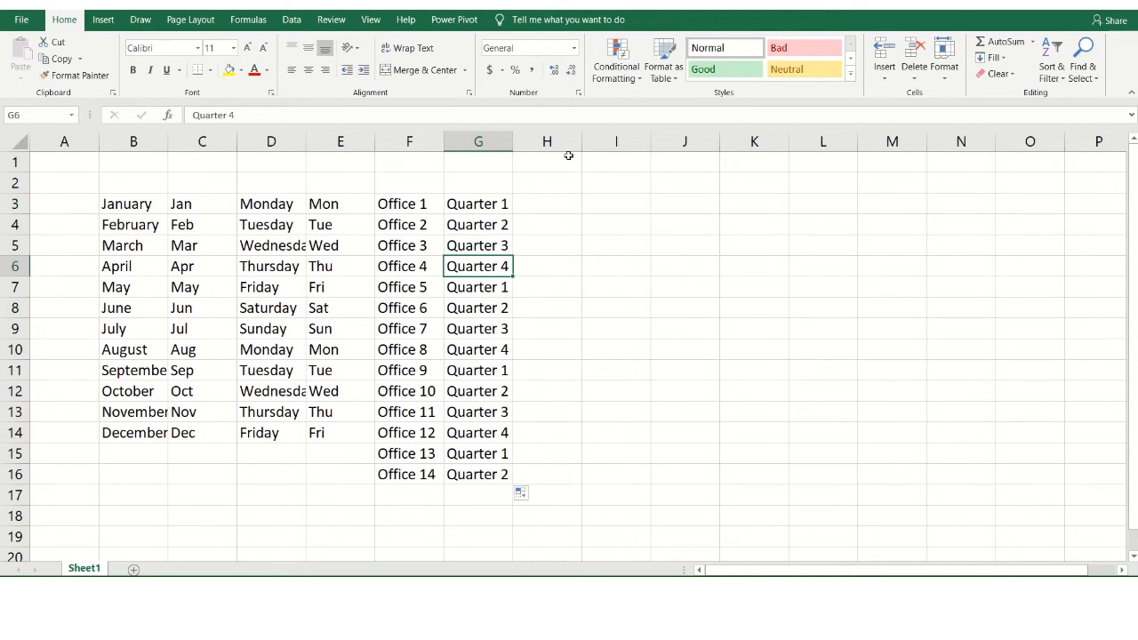
pyautogui.click(488, 289)
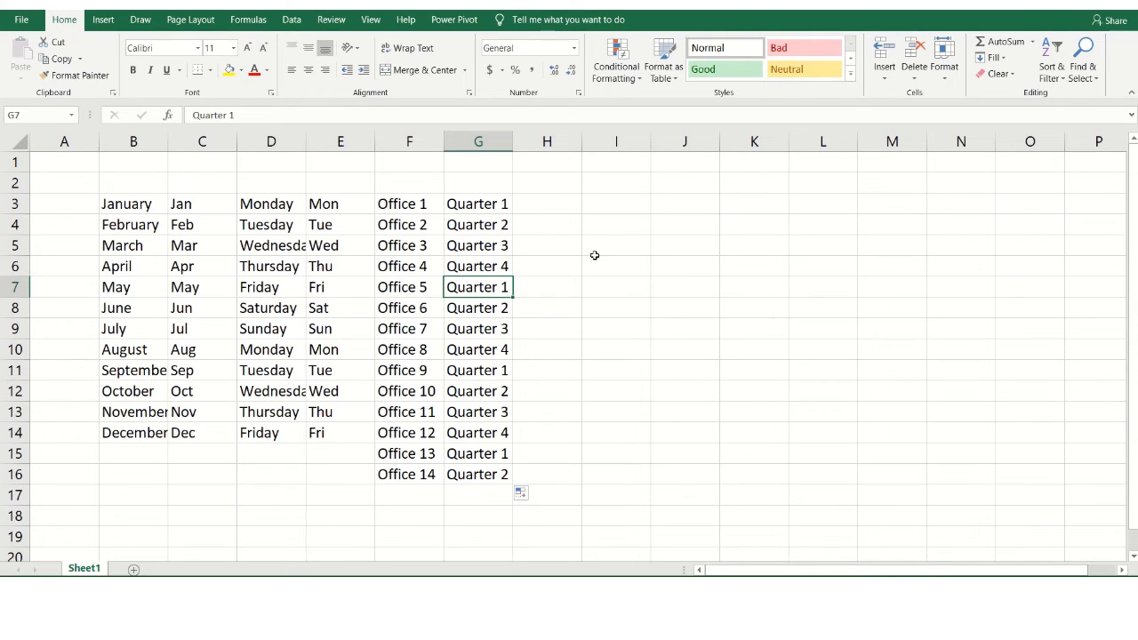
# Enter the number 1 in H3.
pyautogui.click(554, 201)
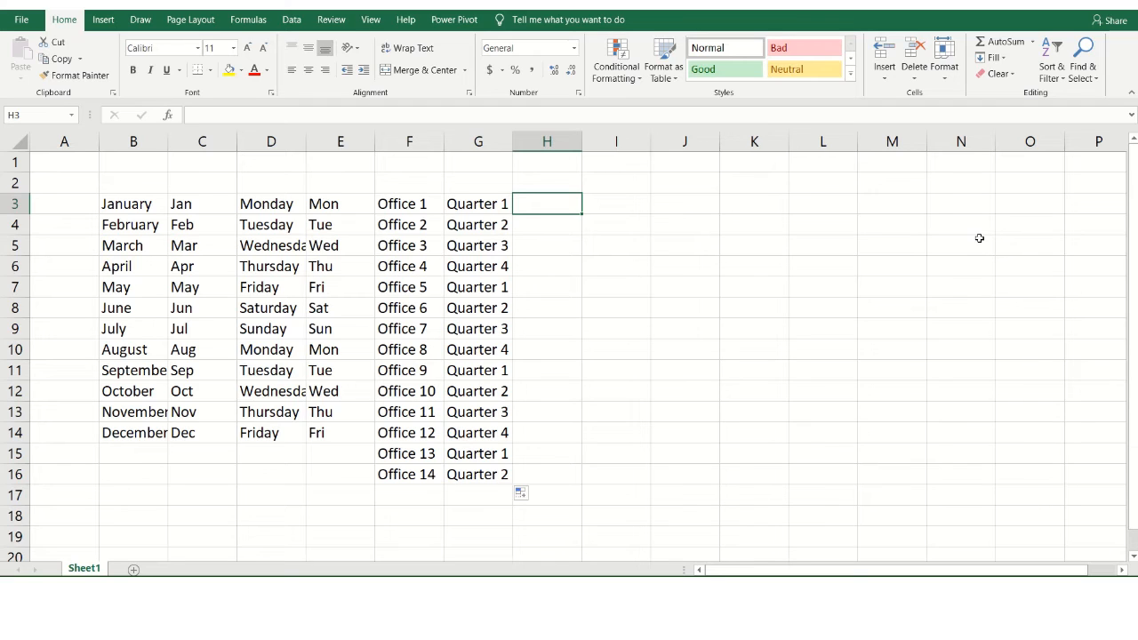
pyautogui.write('1')
pyautogui.press('Return')
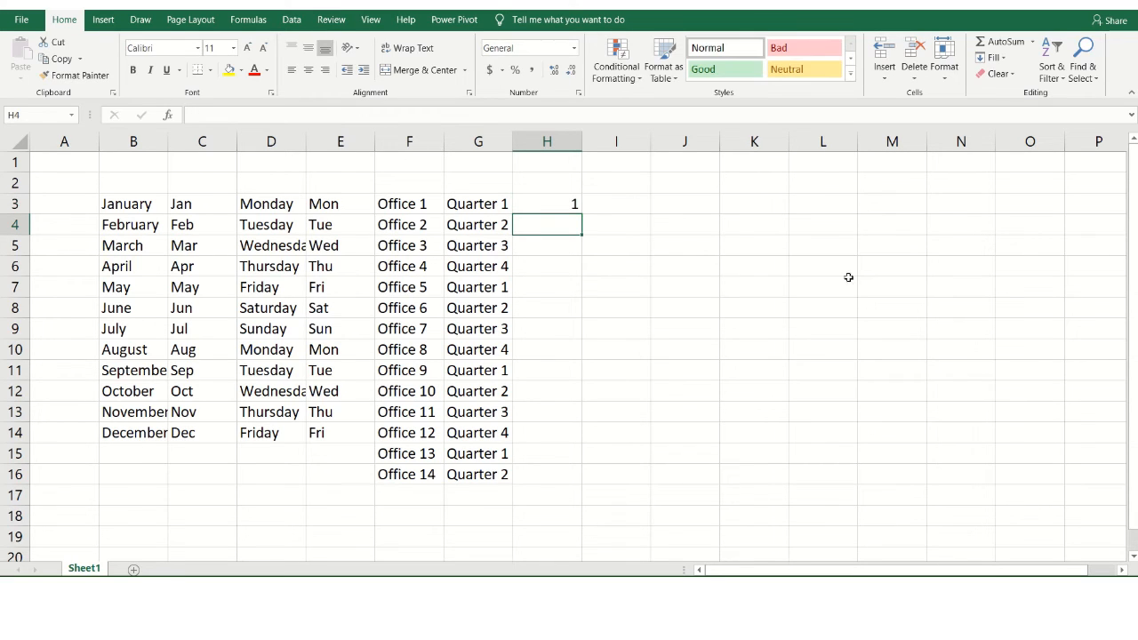
# Try autofilling from the single number in H3 down to H14, and clear the filled cells H4:H14.
pyautogui.click(567, 200)
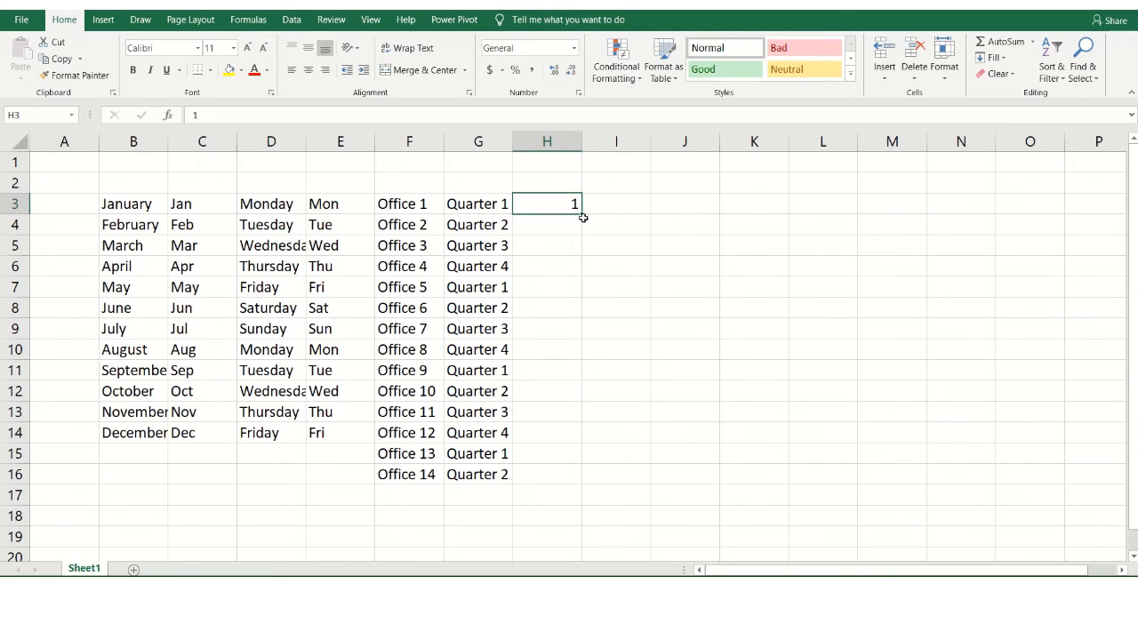
pyautogui.moveTo(582, 215); pyautogui.dragTo(586, 434)
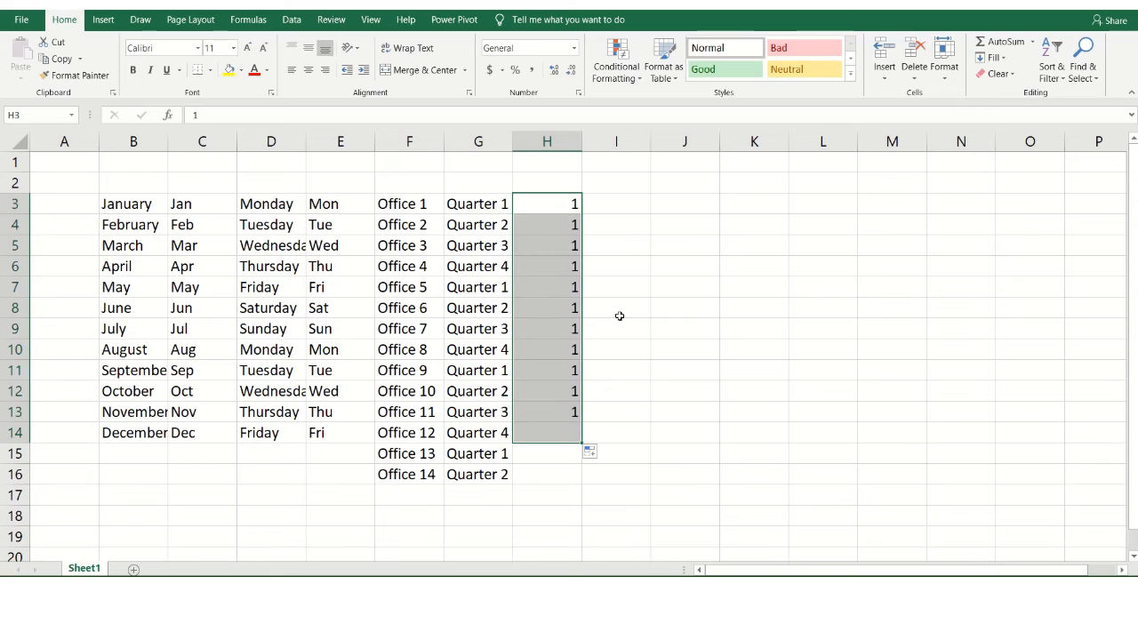
pyautogui.click(559, 205)
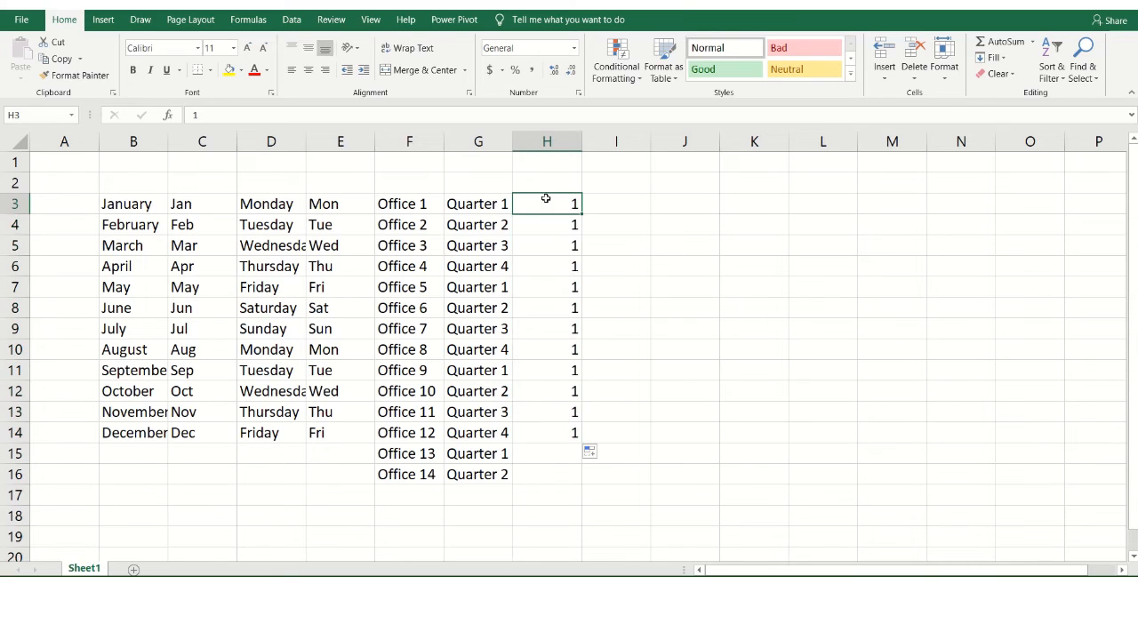
pyautogui.moveTo(554, 224); pyautogui.dragTo(533, 421)
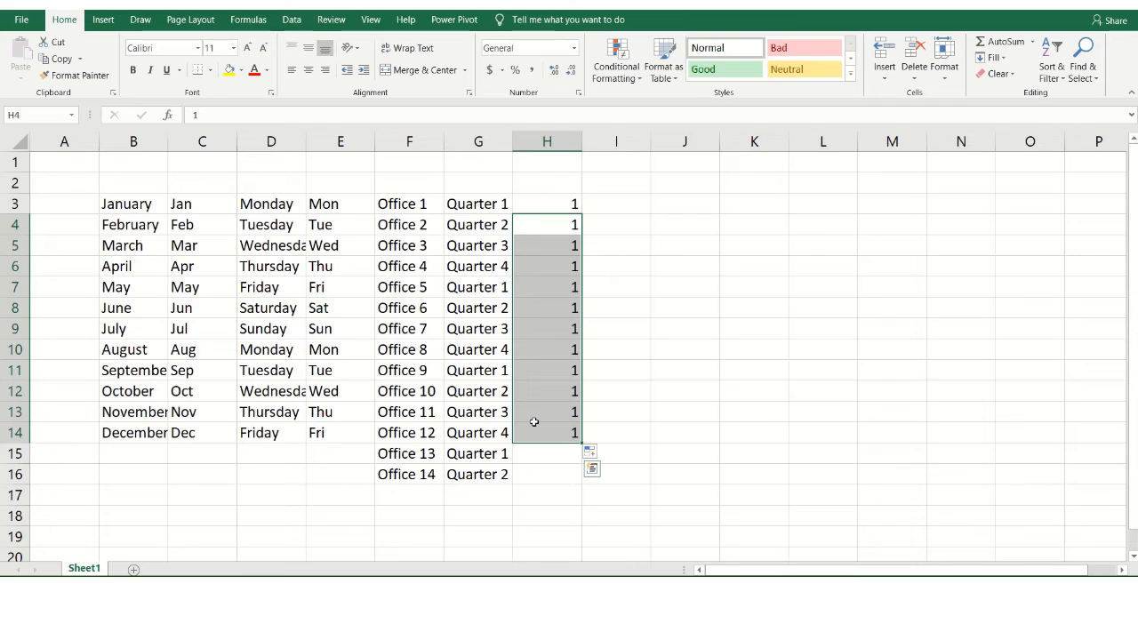
pyautogui.press('Delete')
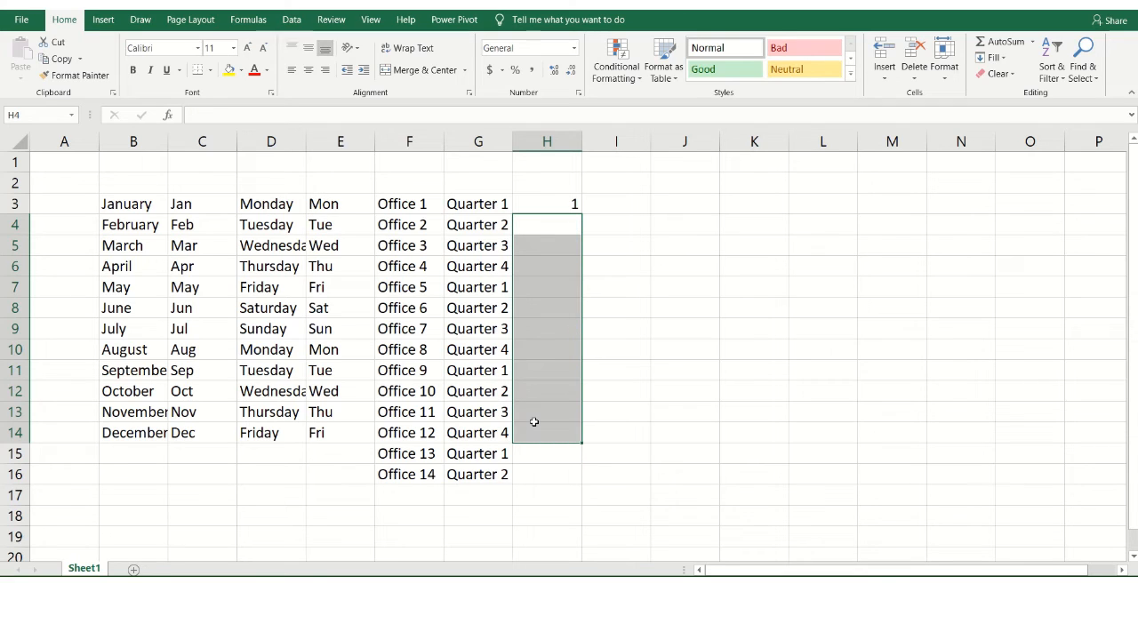
pyautogui.click(622, 218)
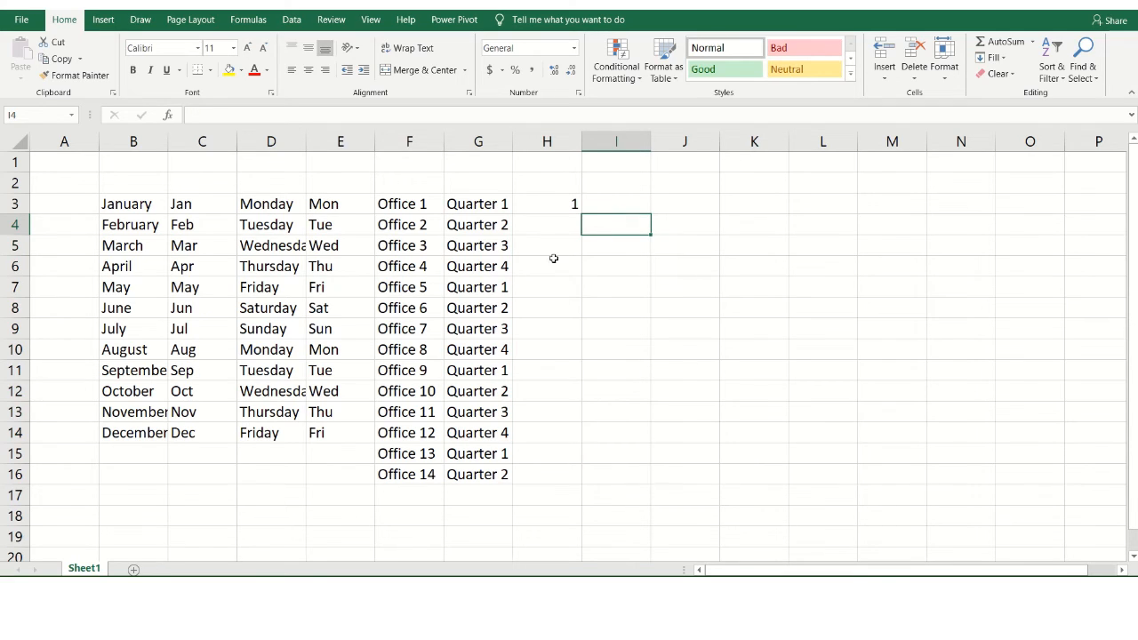
# Enter 2 in H4 and autofill the number series from H3:H4 down to 14 in H16.
pyautogui.click(541, 220)
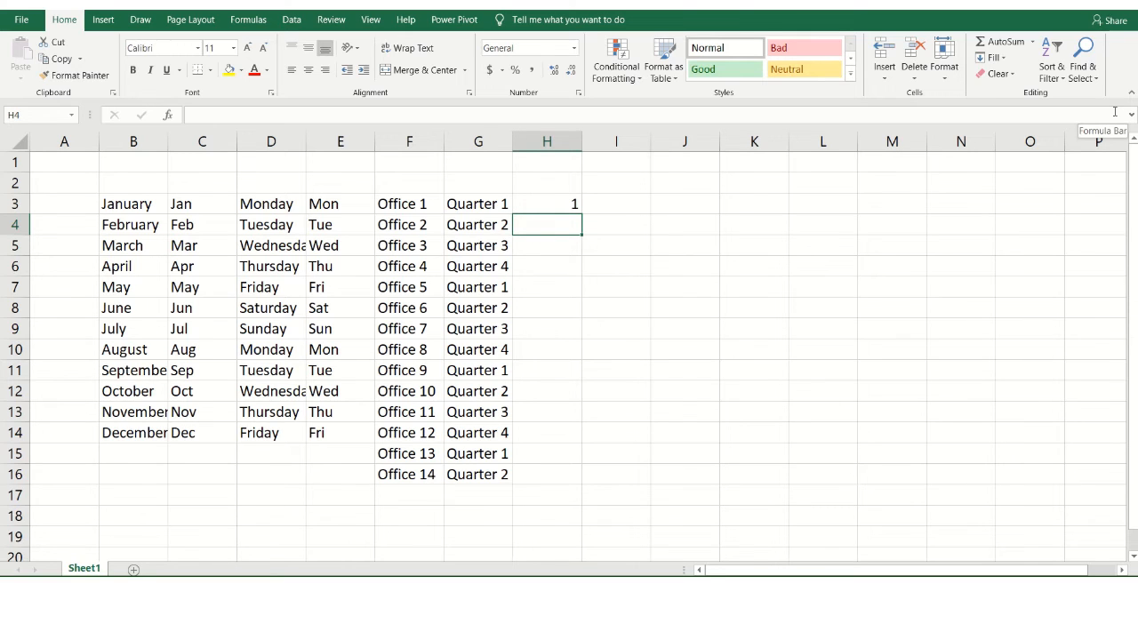
pyautogui.write('2')
pyautogui.press('Return')
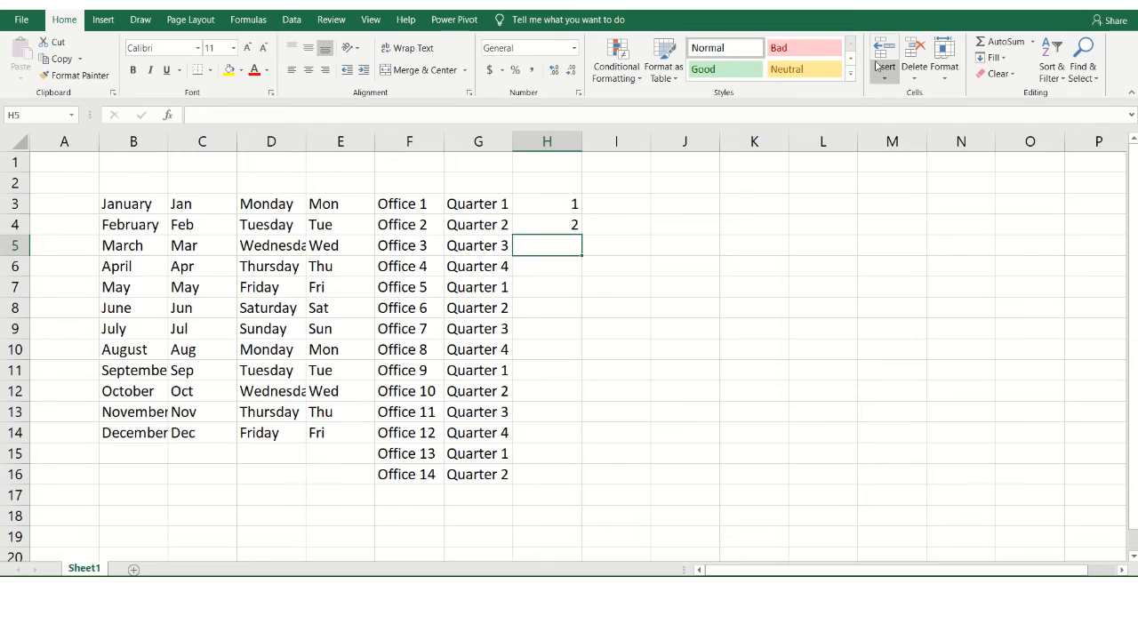
pyautogui.click(545, 205)
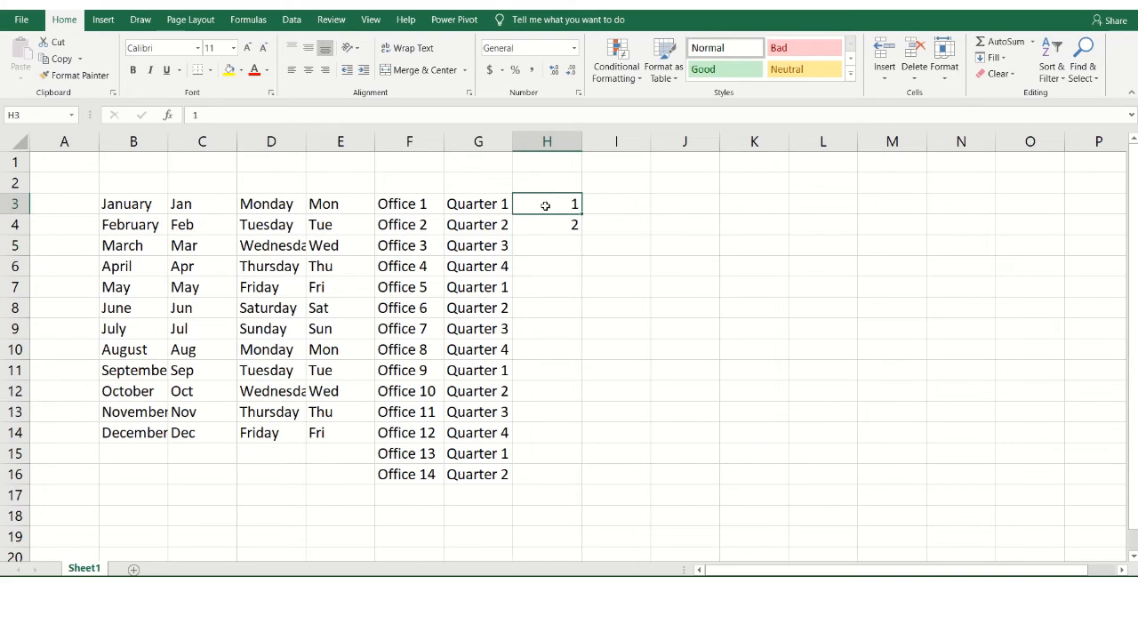
pyautogui.click(545, 221)
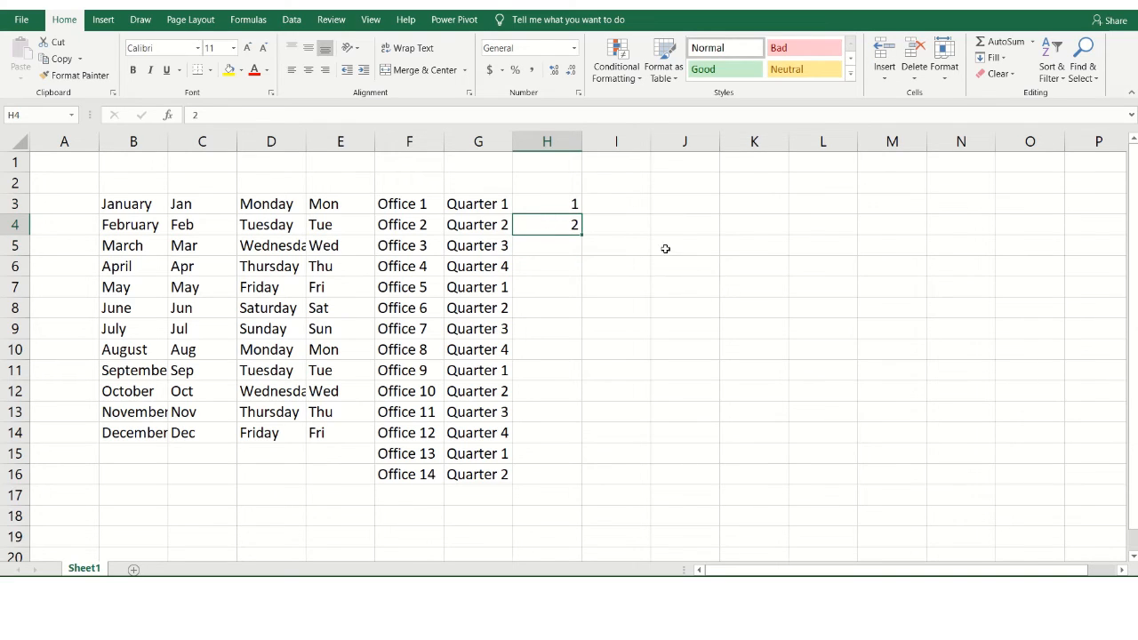
pyautogui.moveTo(546, 195); pyautogui.dragTo(541, 223)
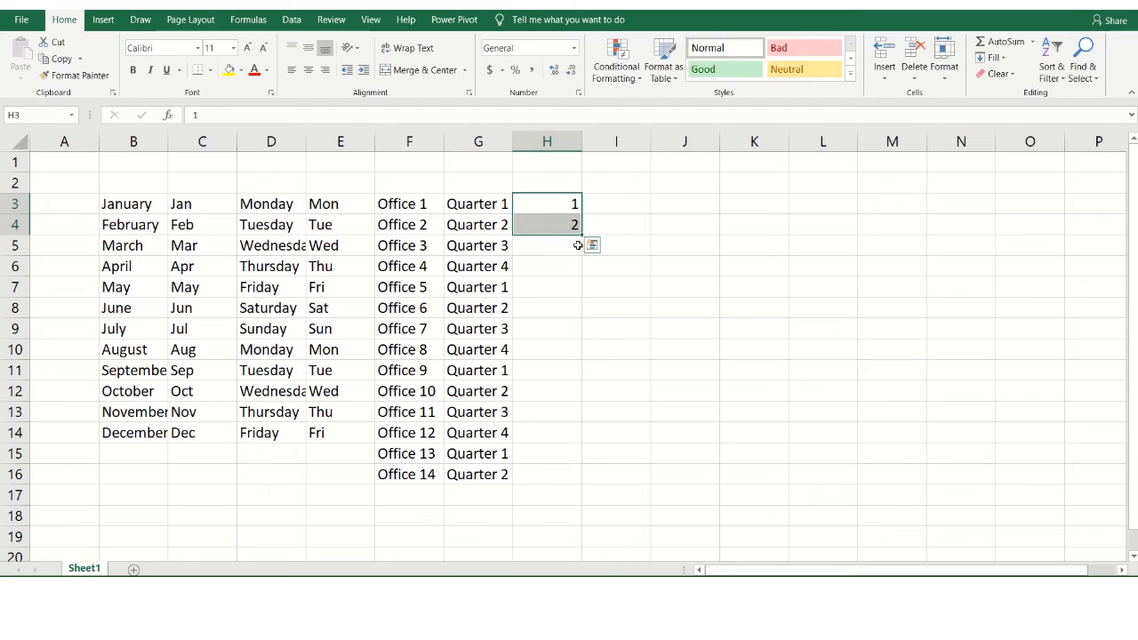
pyautogui.moveTo(582, 235); pyautogui.dragTo(566, 480)
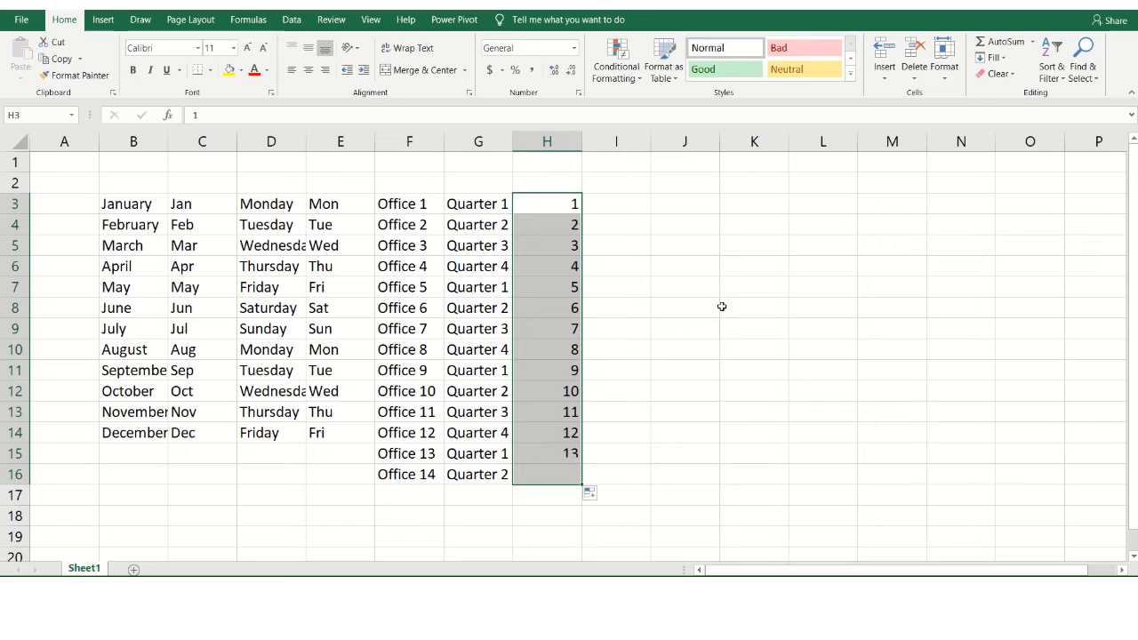
pyautogui.click(654, 203)
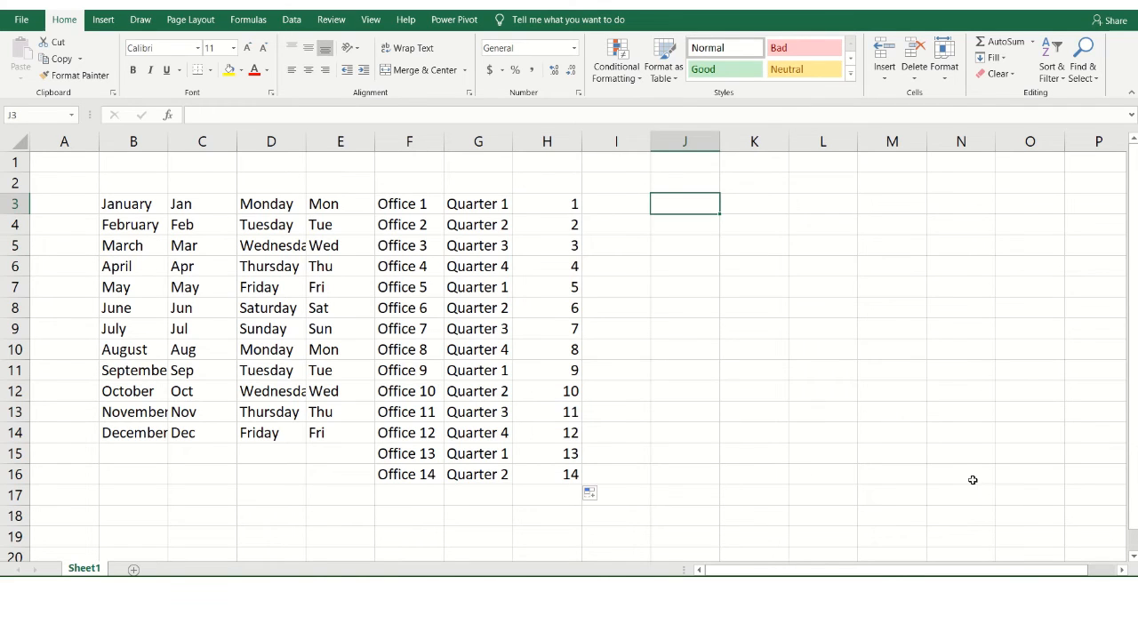
pyautogui.moveTo(558, 204); pyautogui.dragTo(552, 228)
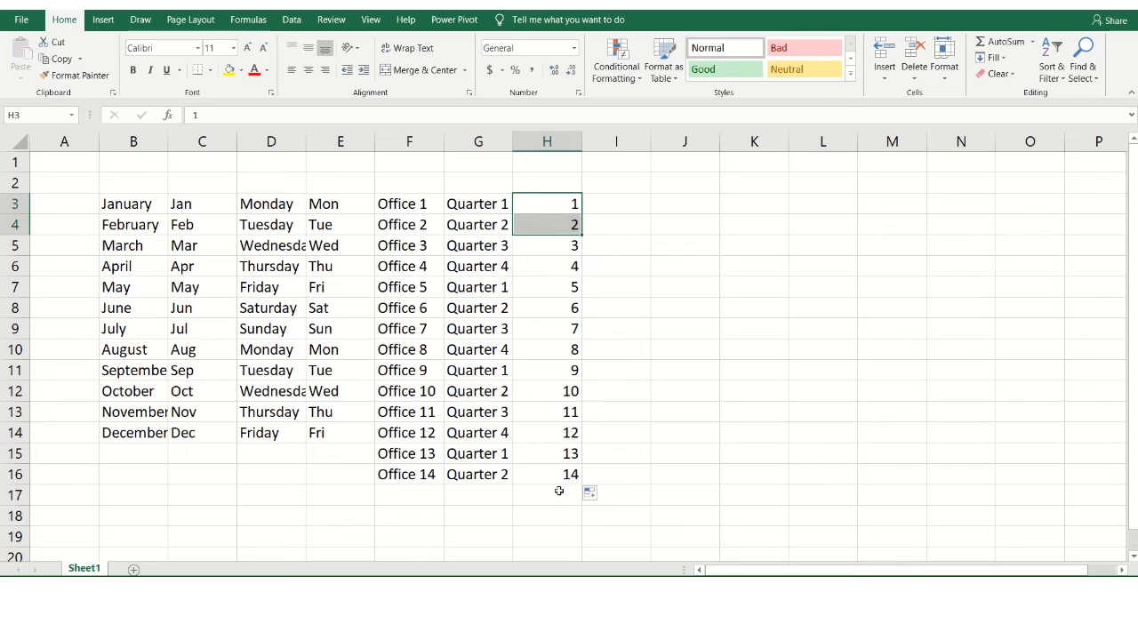
# Enter the year 2010 in I3.
pyautogui.click(615, 197)
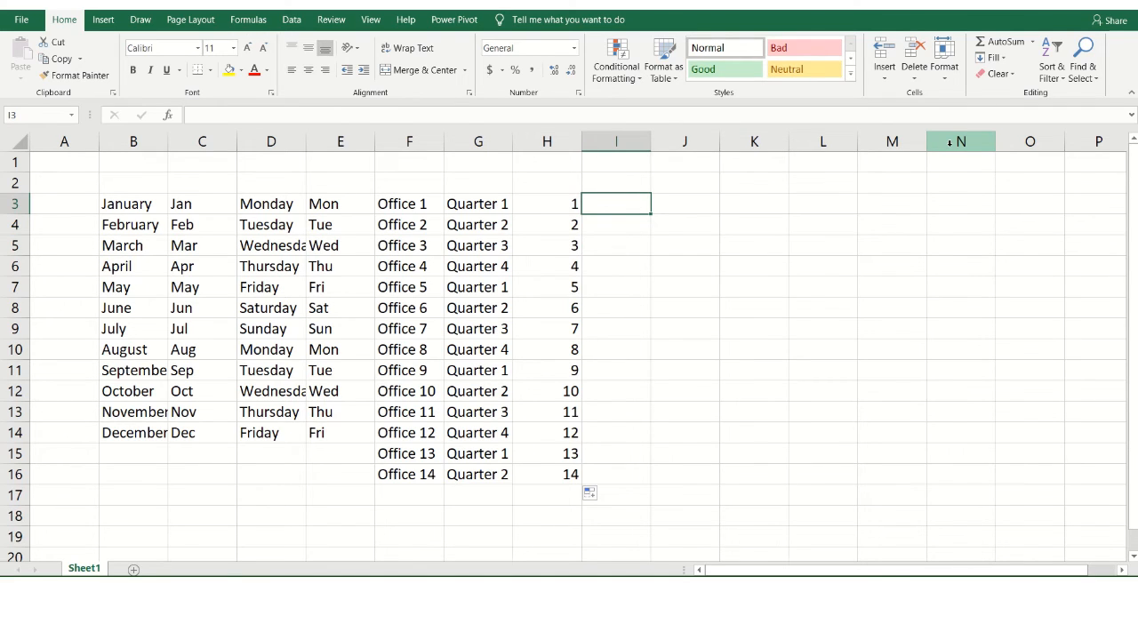
pyautogui.write('2010')
pyautogui.press('Return')
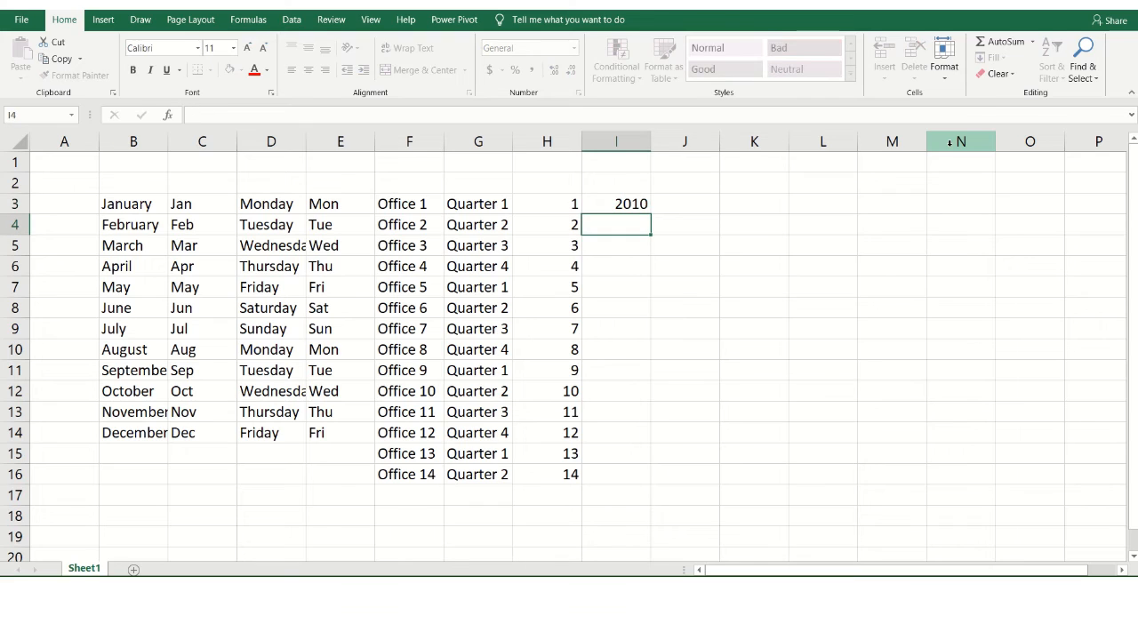
# Try autofilling from the single year in I3 down to I8, and clear the filled cells I4:I8.
pyautogui.click(636, 205)
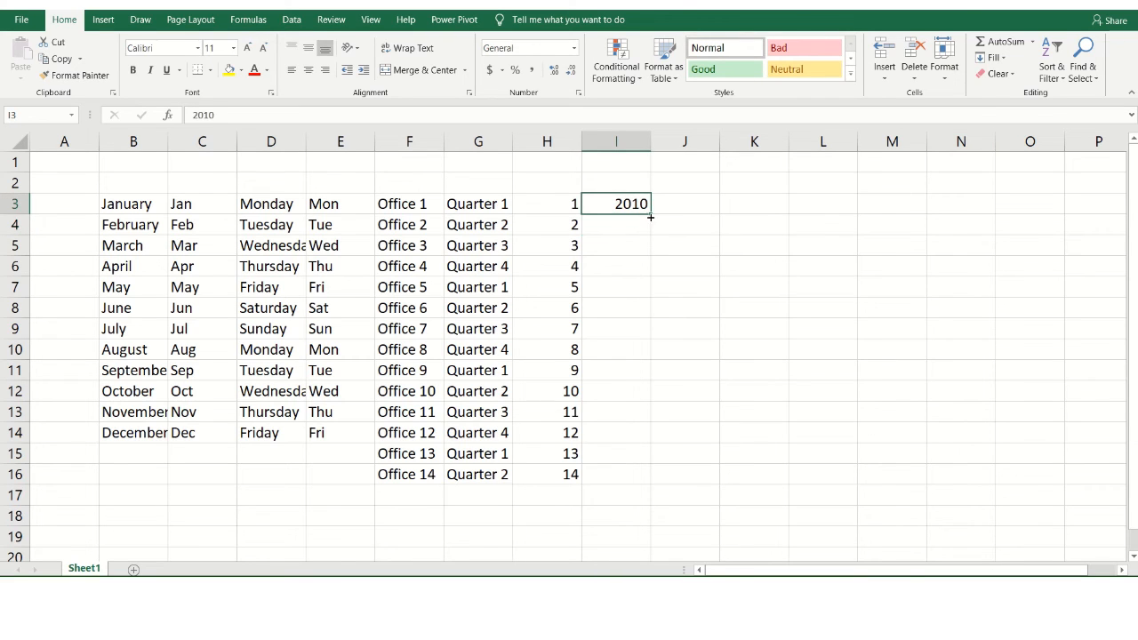
pyautogui.moveTo(660, 245); pyautogui.dragTo(654, 306)
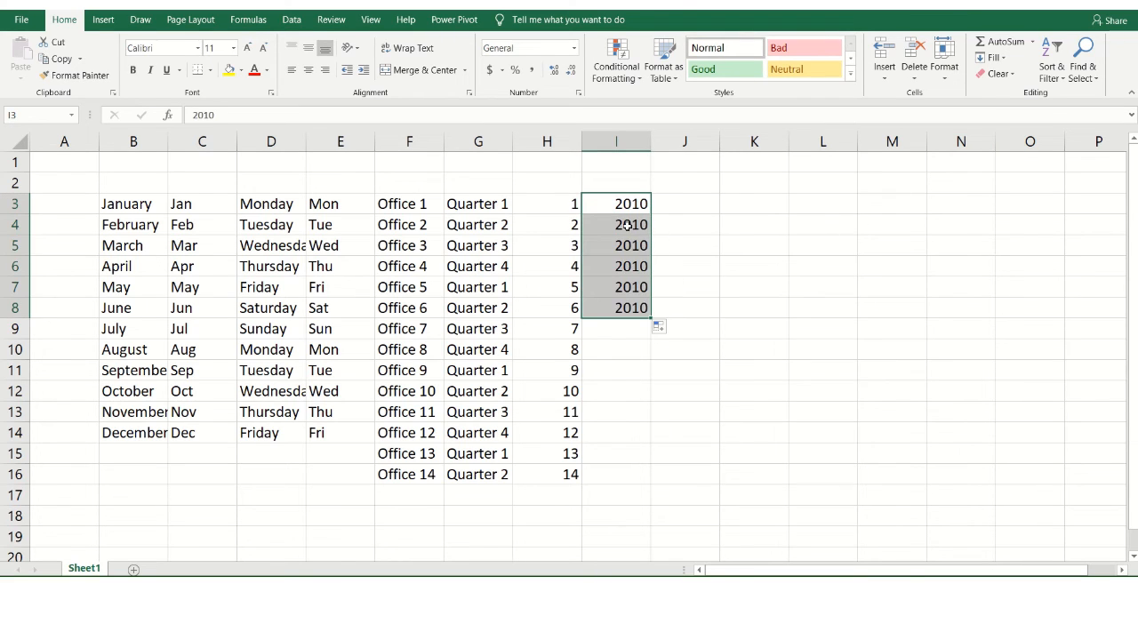
pyautogui.moveTo(631, 228); pyautogui.dragTo(601, 303)
pyautogui.press('Delete')
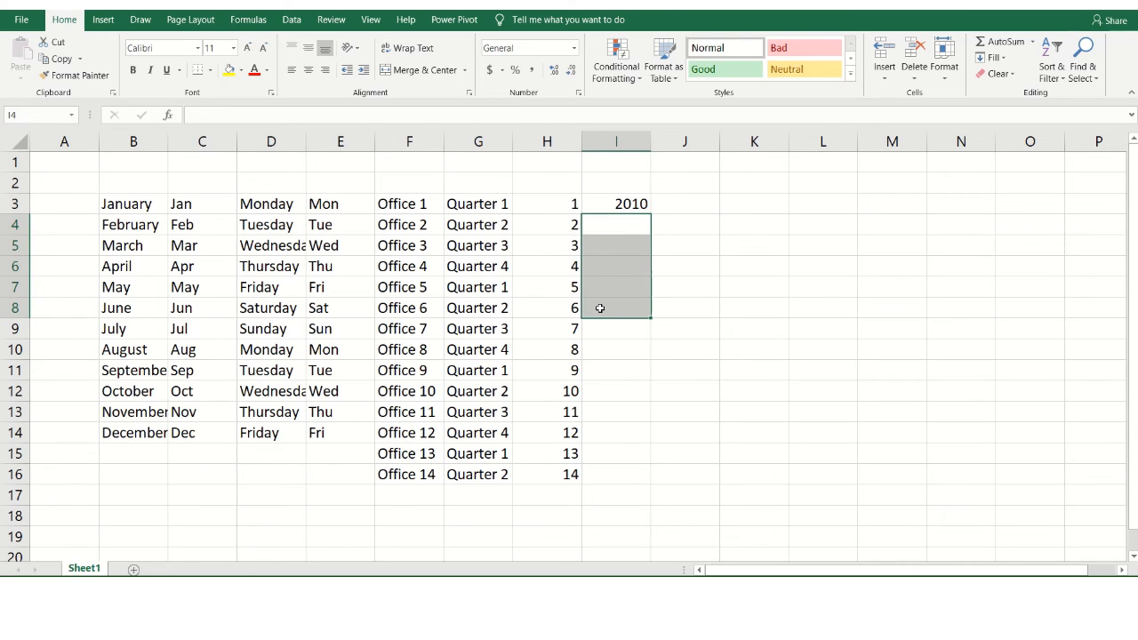
# Enter 2011 in I4 and autofill the years from I3:I4 down to 2023 in I16.
pyautogui.click(617, 222)
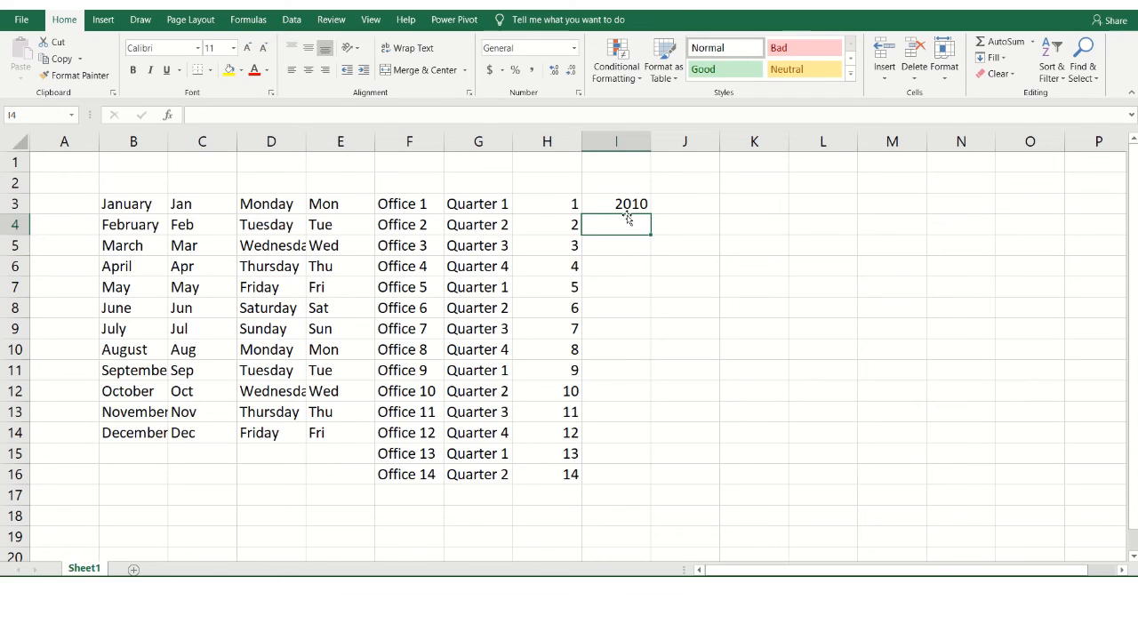
pyautogui.write('2')
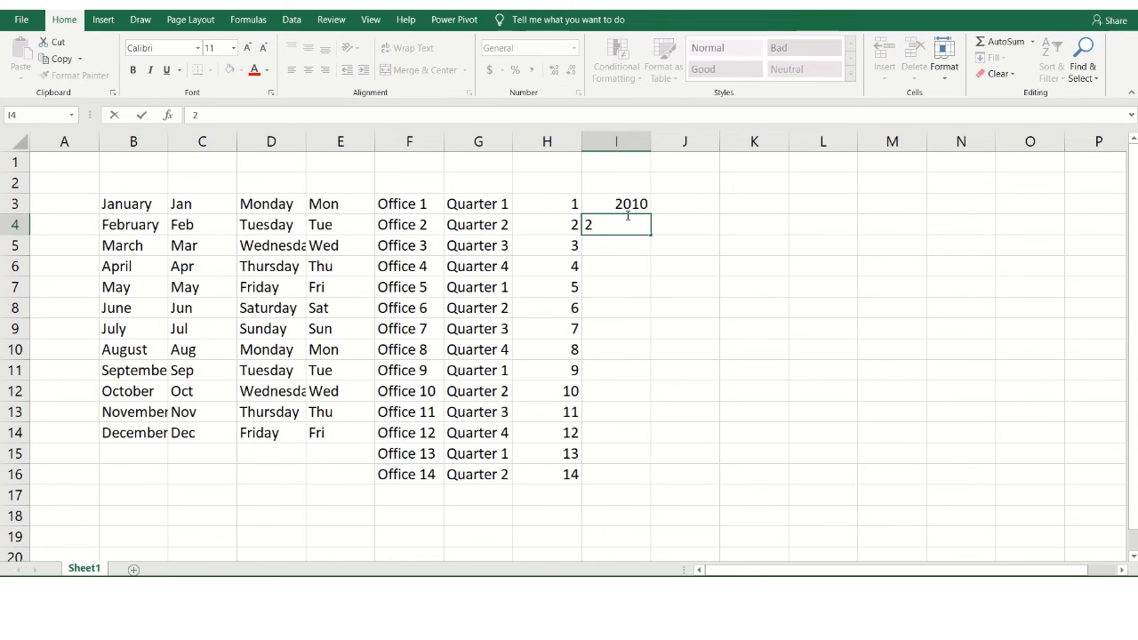
pyautogui.write('011')
pyautogui.press('Return')
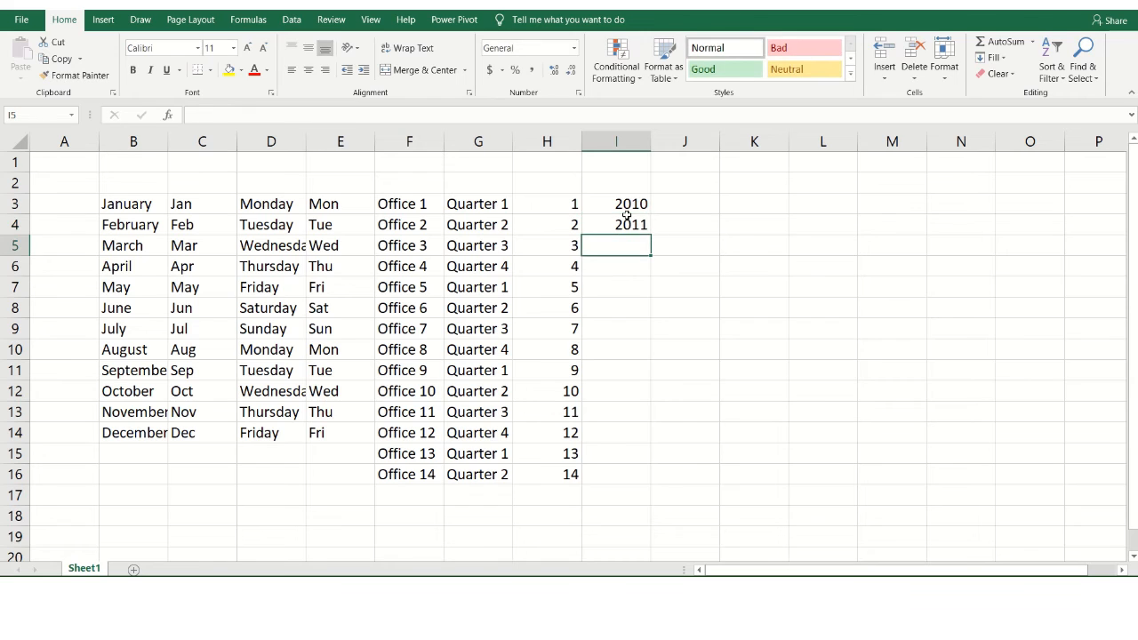
pyautogui.moveTo(620, 205); pyautogui.dragTo(645, 485)
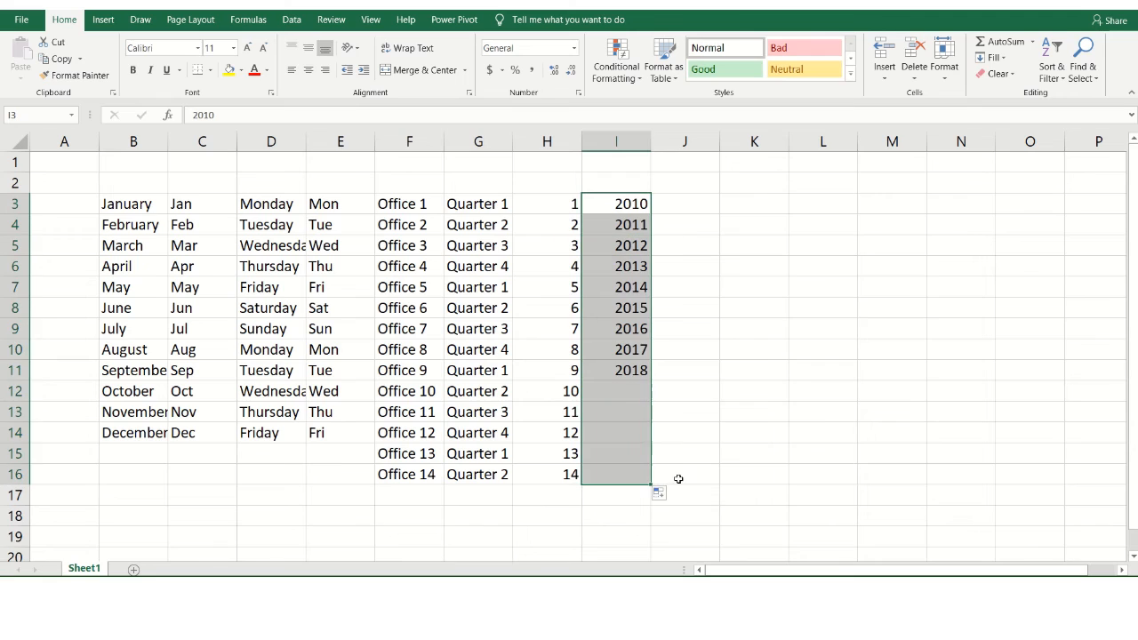
pyautogui.click(728, 358)
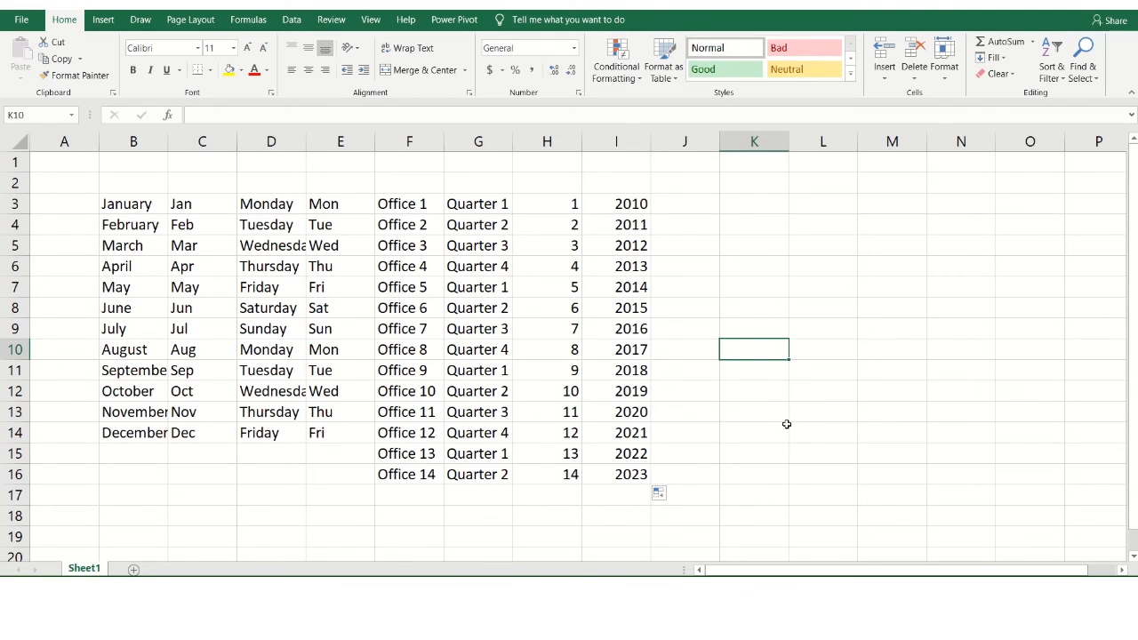
# Enter 10 in J3 and 20 in J4, and autofill the series from J3:J4 down to 140 in J16.
pyautogui.click(697, 201)
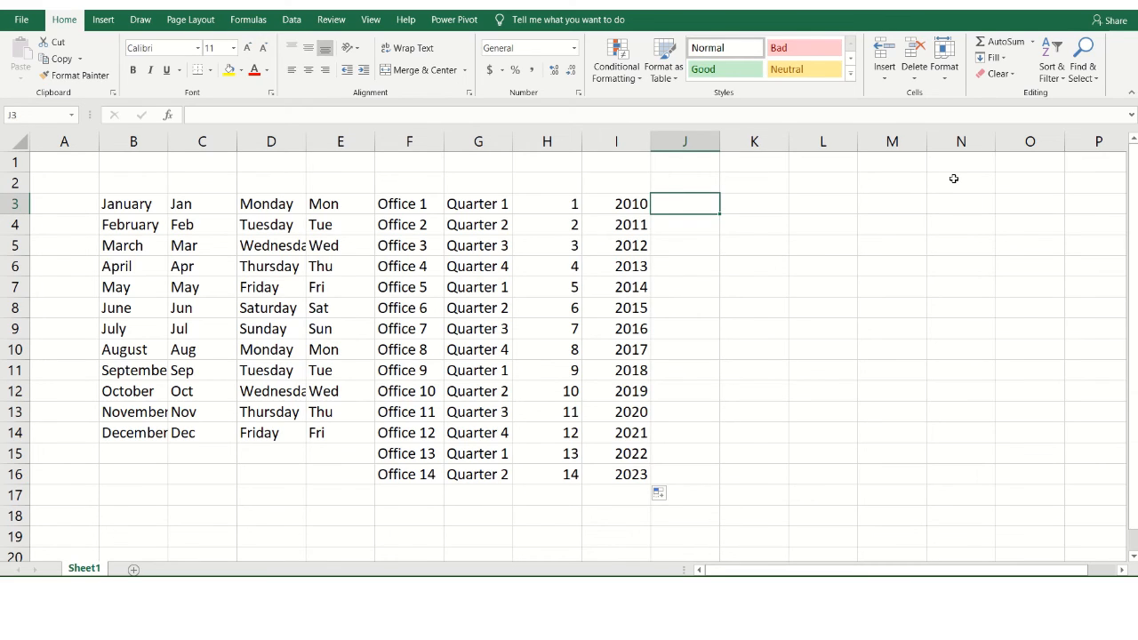
pyautogui.write('10')
pyautogui.press('Return')
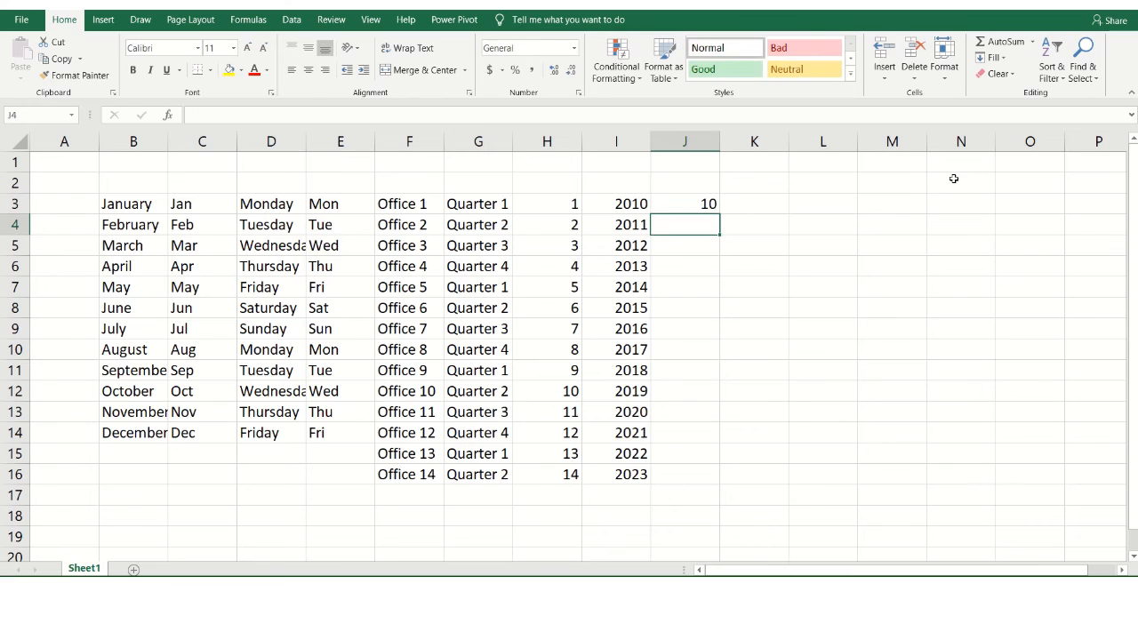
pyautogui.write('20')
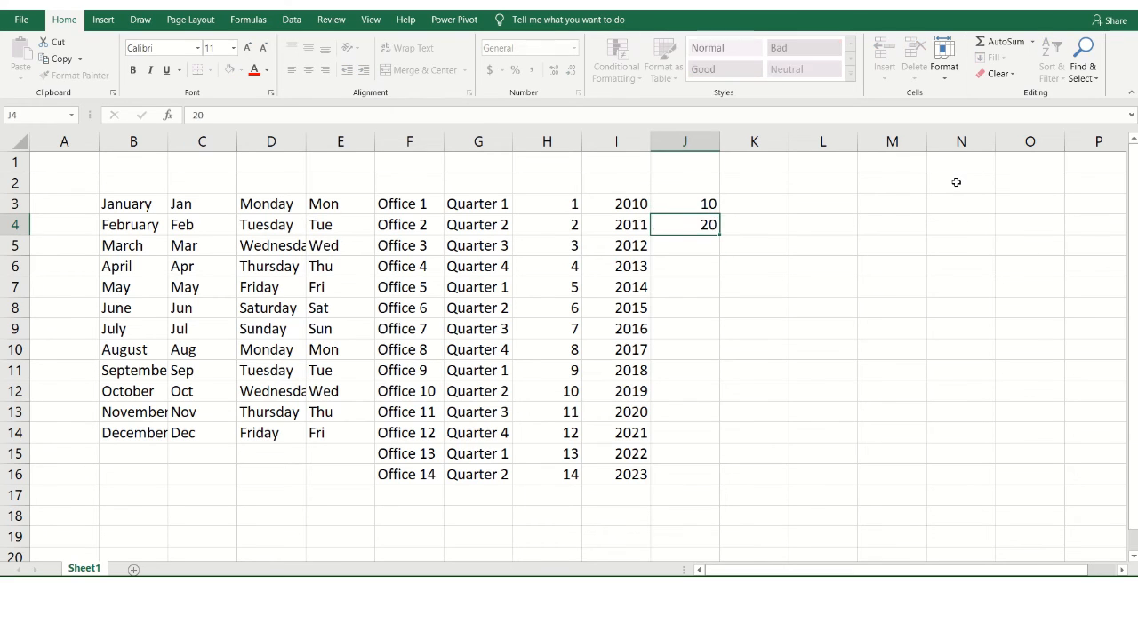
pyautogui.press('Return')
pyautogui.moveTo(705, 205); pyautogui.dragTo(703, 225)
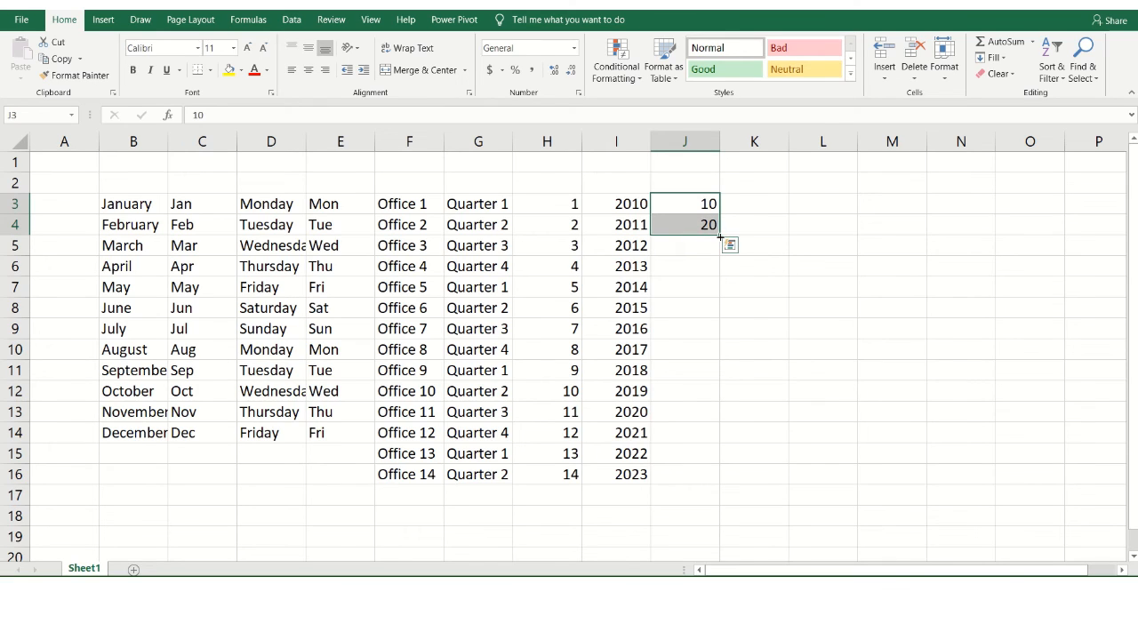
pyautogui.moveTo(720, 236); pyautogui.dragTo(706, 476)
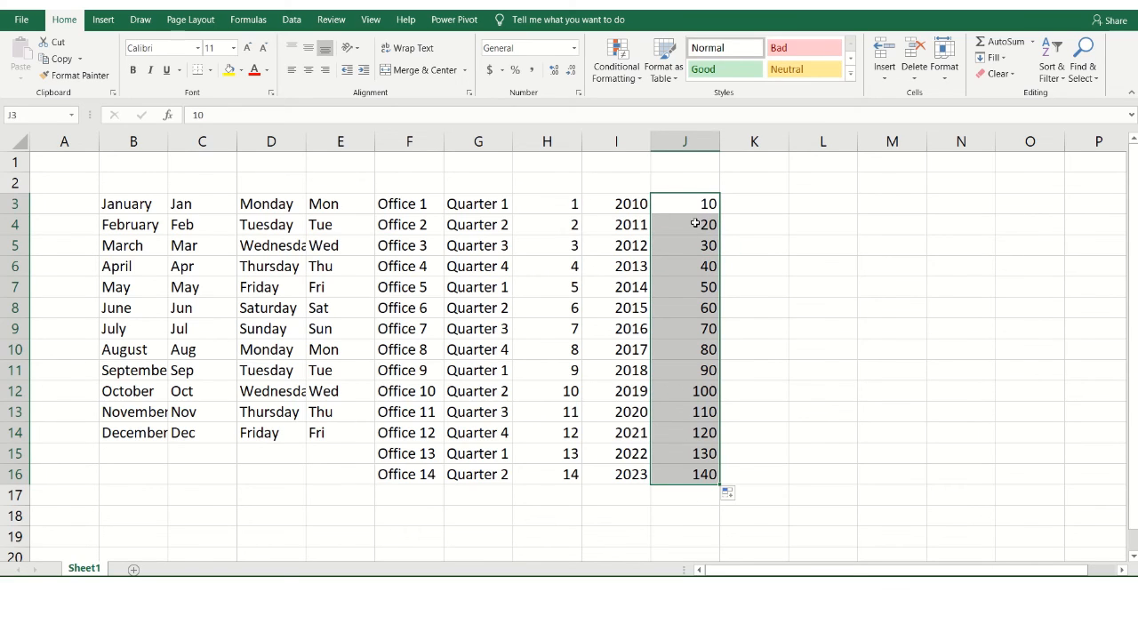
pyautogui.click(695, 224)
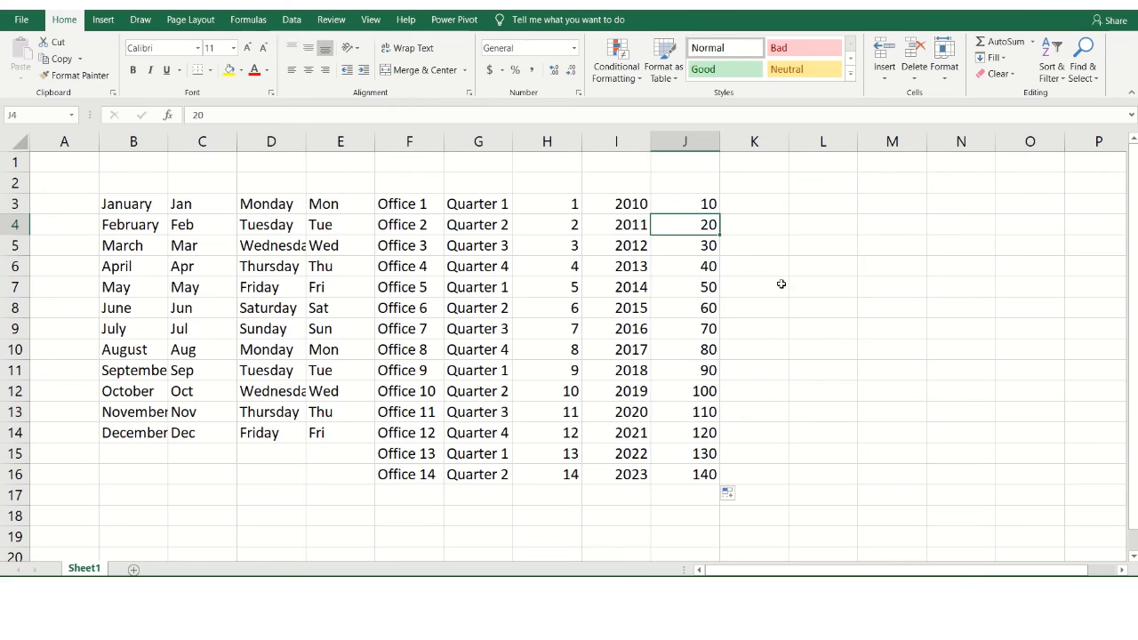
# Enter 1 in K3 and 2 in K5, leaving K4 blank between them.
pyautogui.click(750, 205)
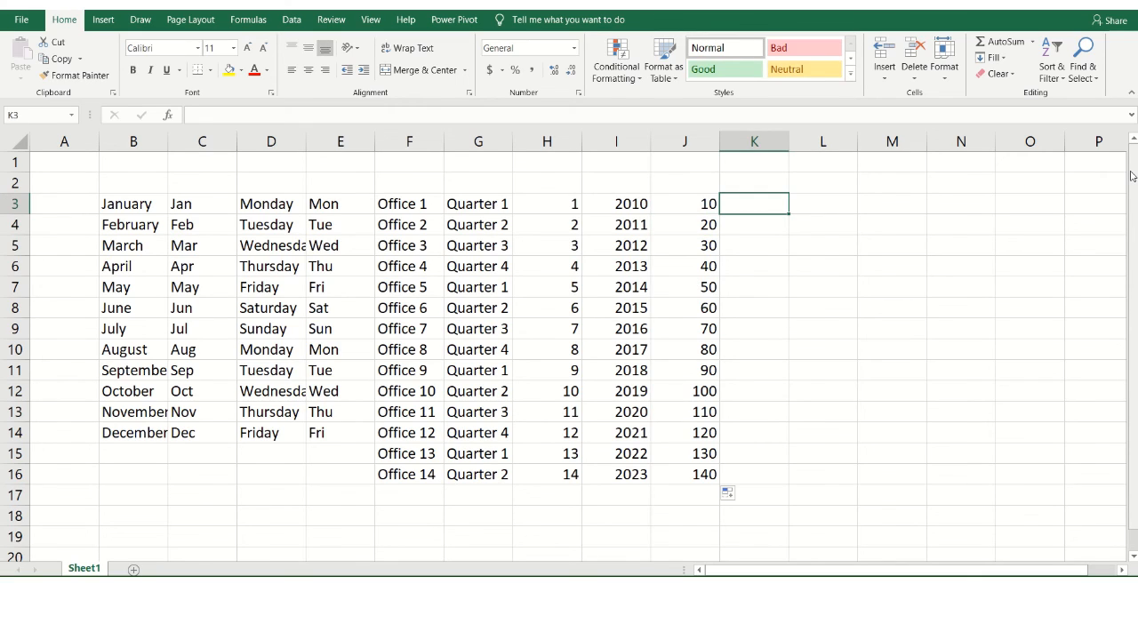
pyautogui.write('1')
pyautogui.press('Return')
pyautogui.press('Return')
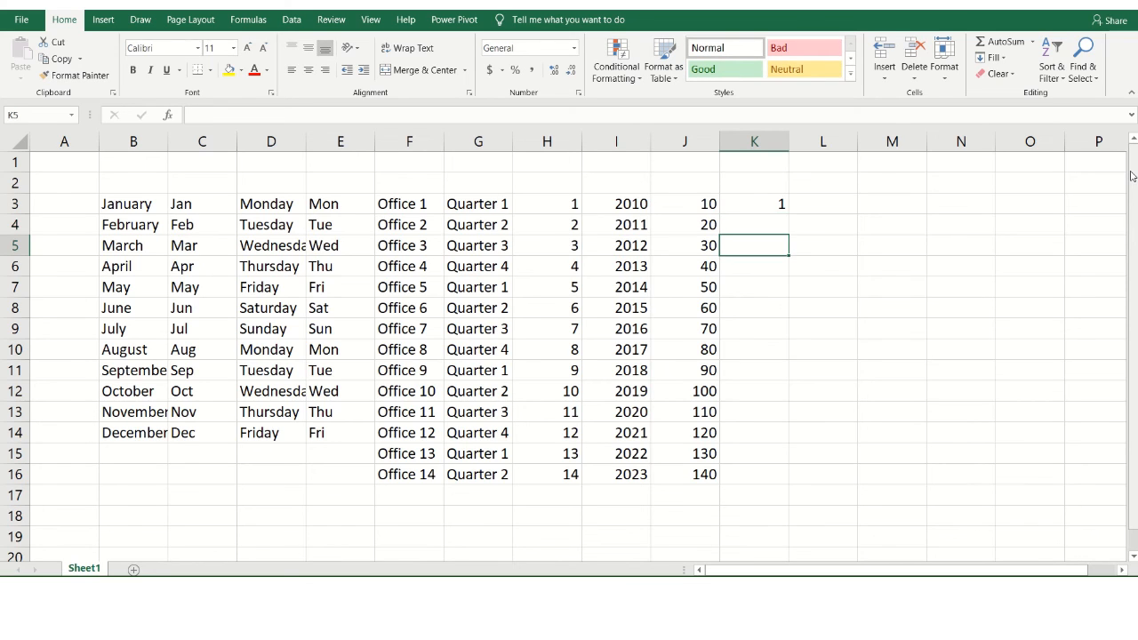
pyautogui.write('2')
pyautogui.press('Return')
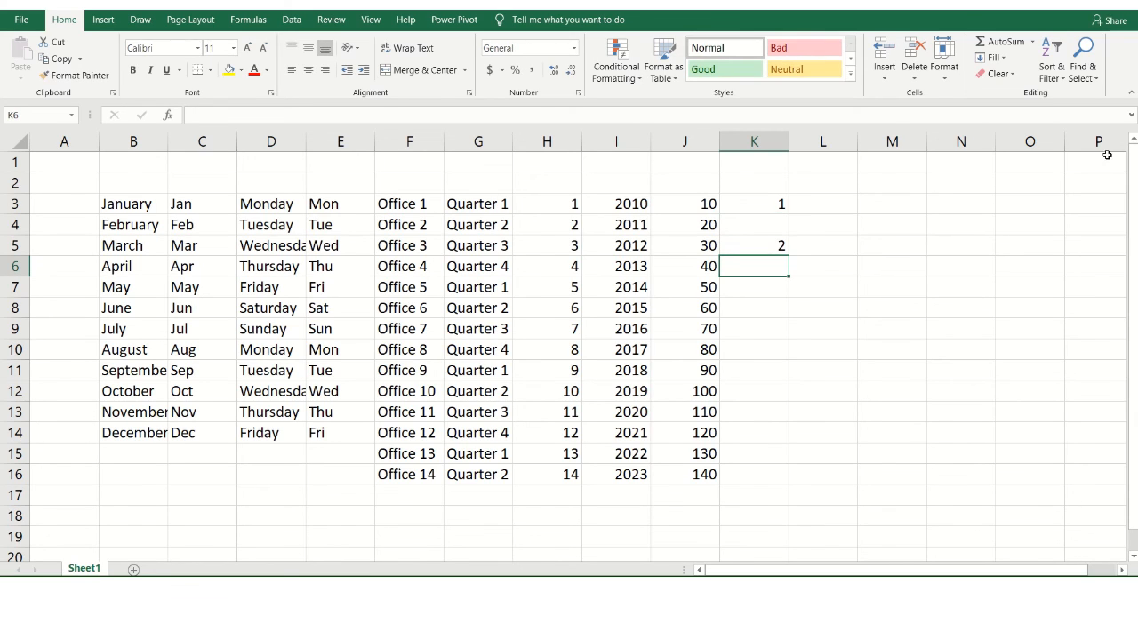
# Autofill the alternating number-and-blank pattern from K3:K6 down to K18.
pyautogui.click(750, 204)
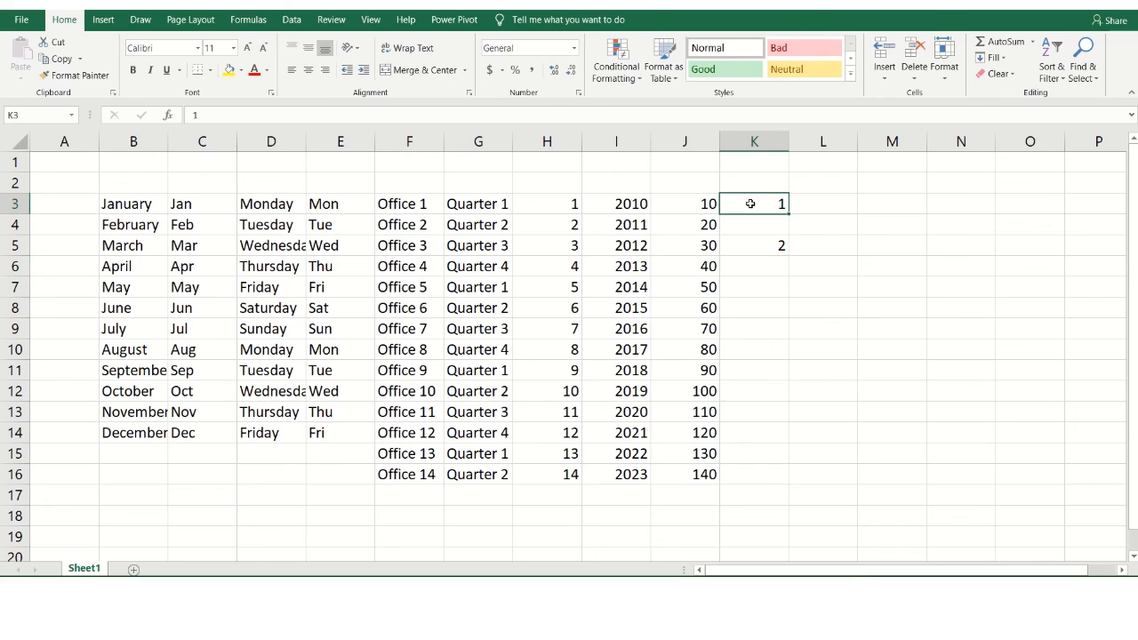
pyautogui.moveTo(750, 204); pyautogui.dragTo(749, 266)
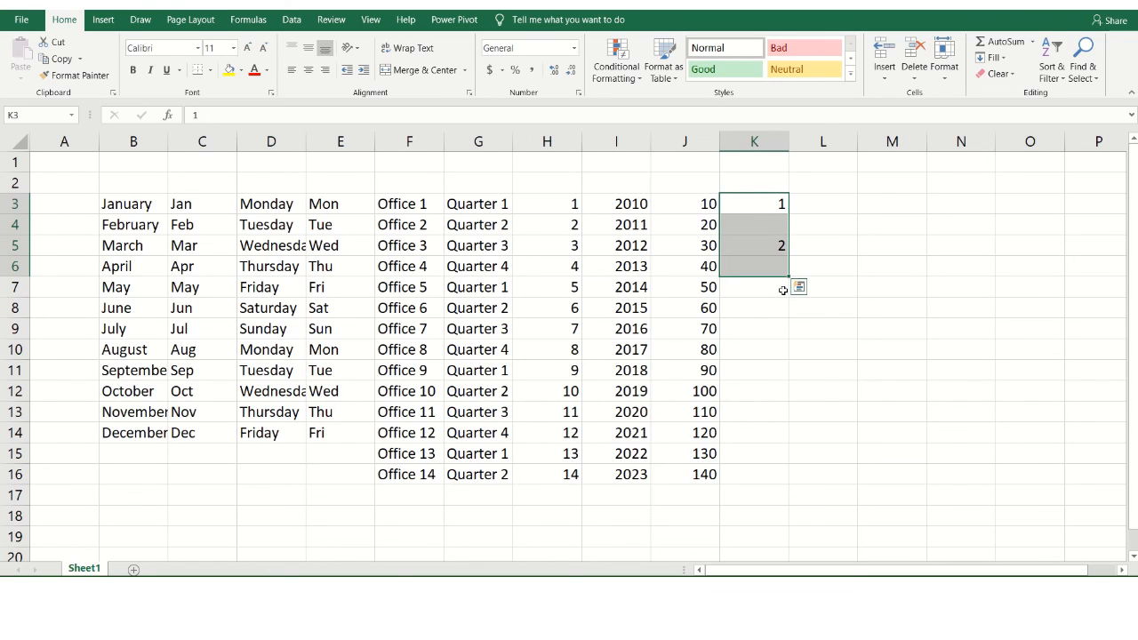
pyautogui.moveTo(788, 276); pyautogui.dragTo(770, 519)
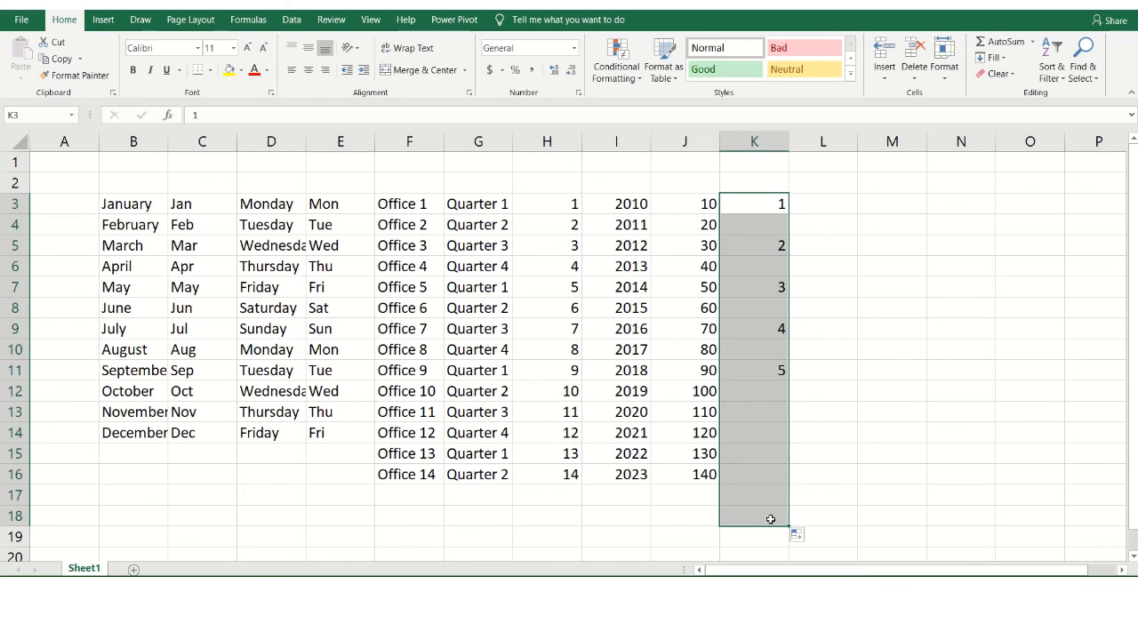
pyautogui.click(883, 251)
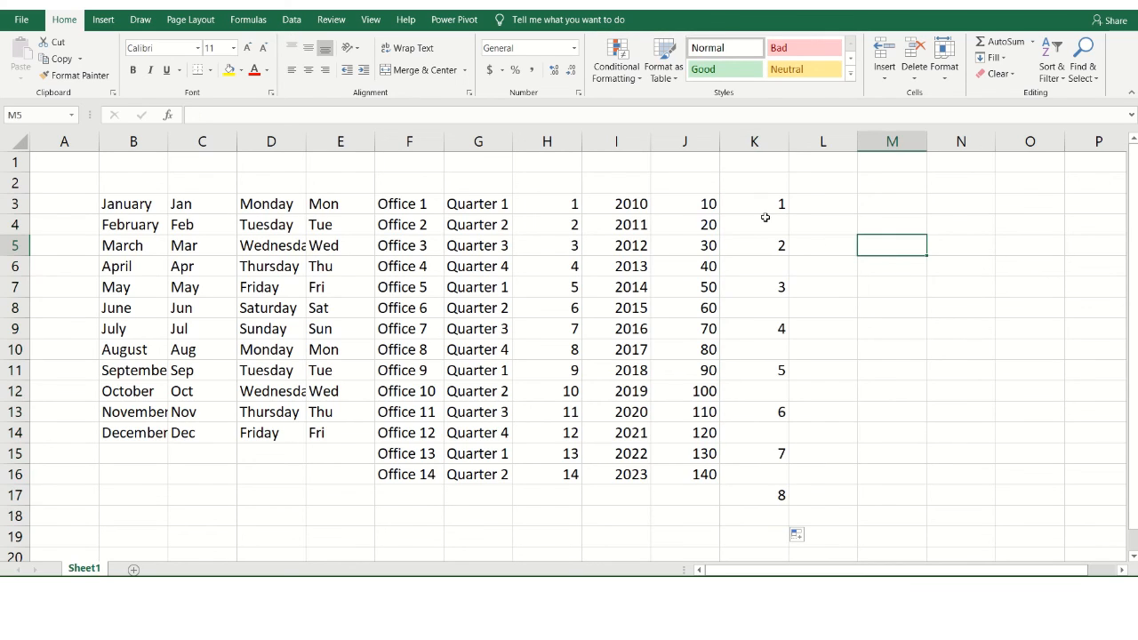
pyautogui.click(752, 223)
pyautogui.click(743, 268)
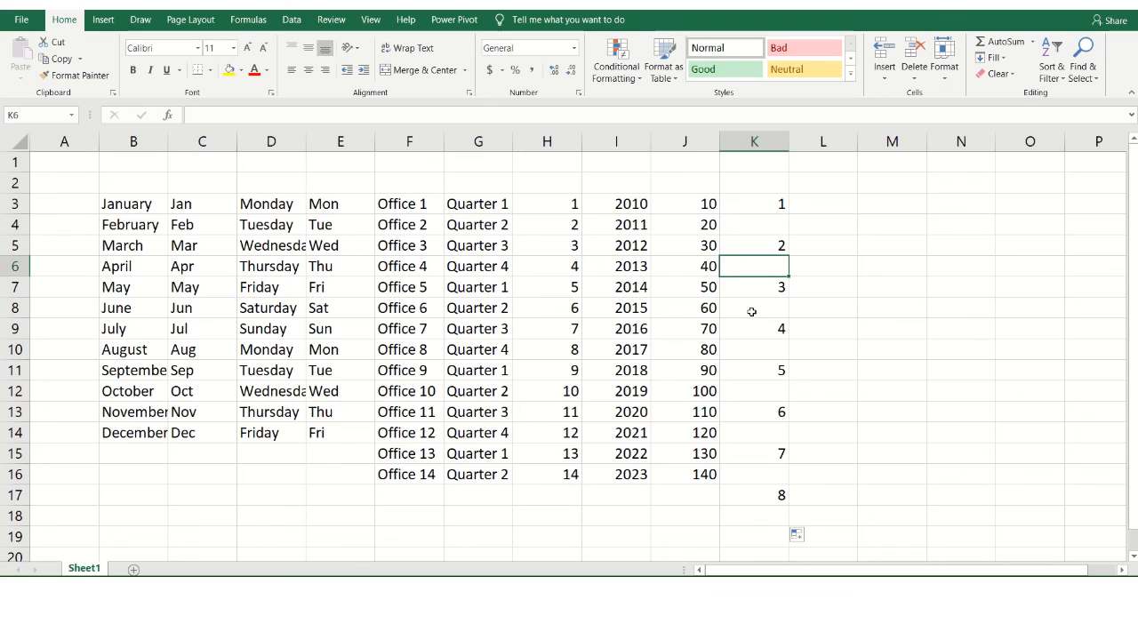
pyautogui.click(751, 311)
pyautogui.click(751, 349)
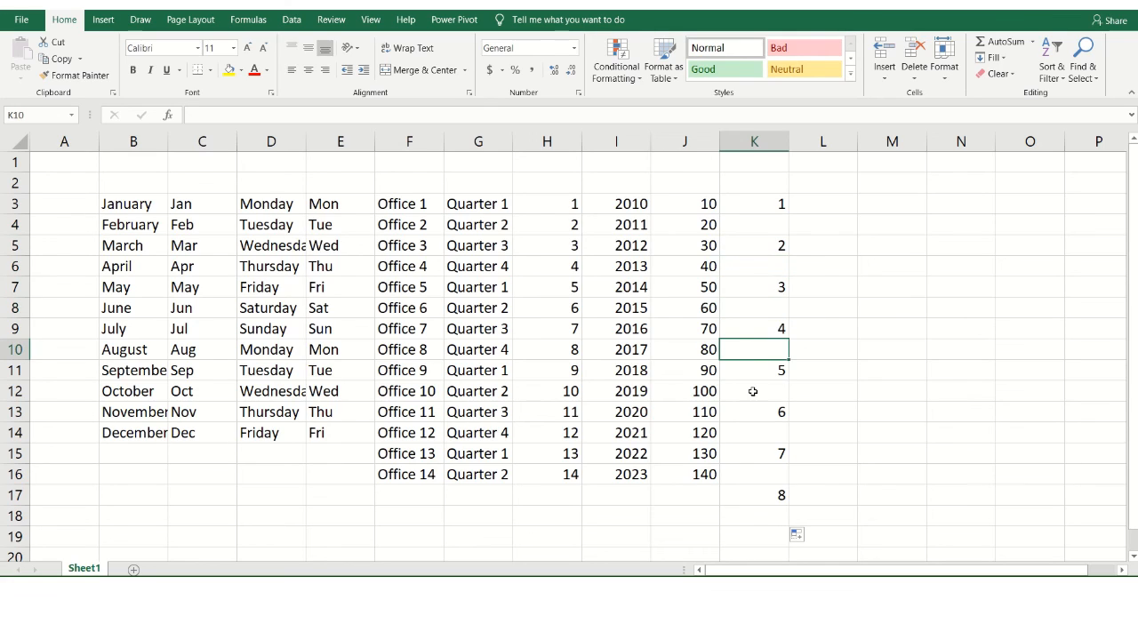
pyautogui.click(754, 391)
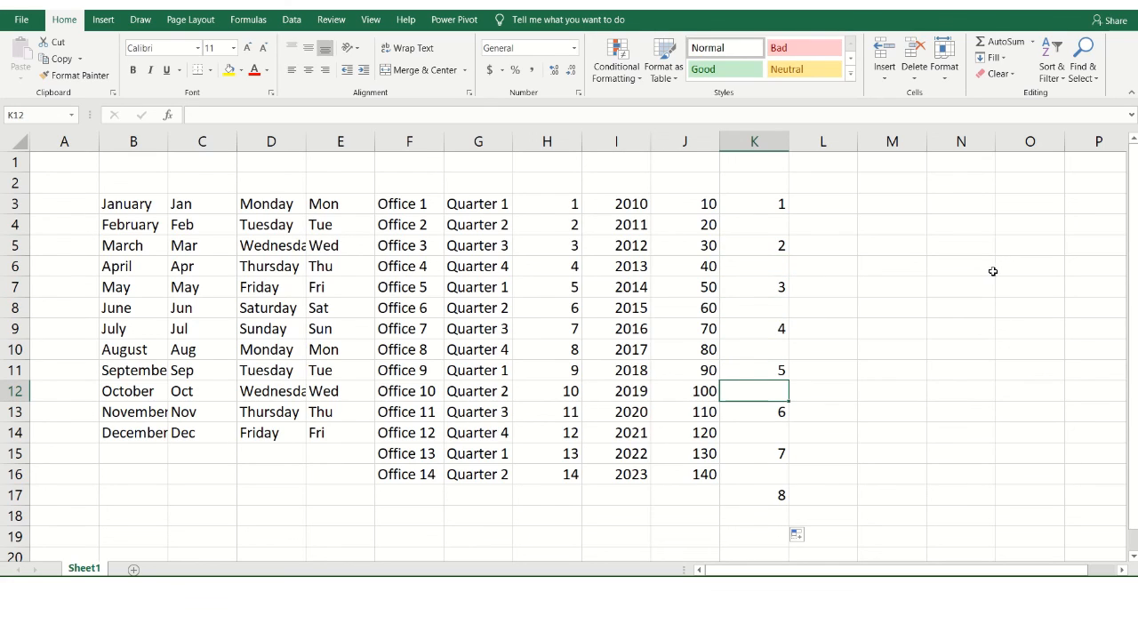